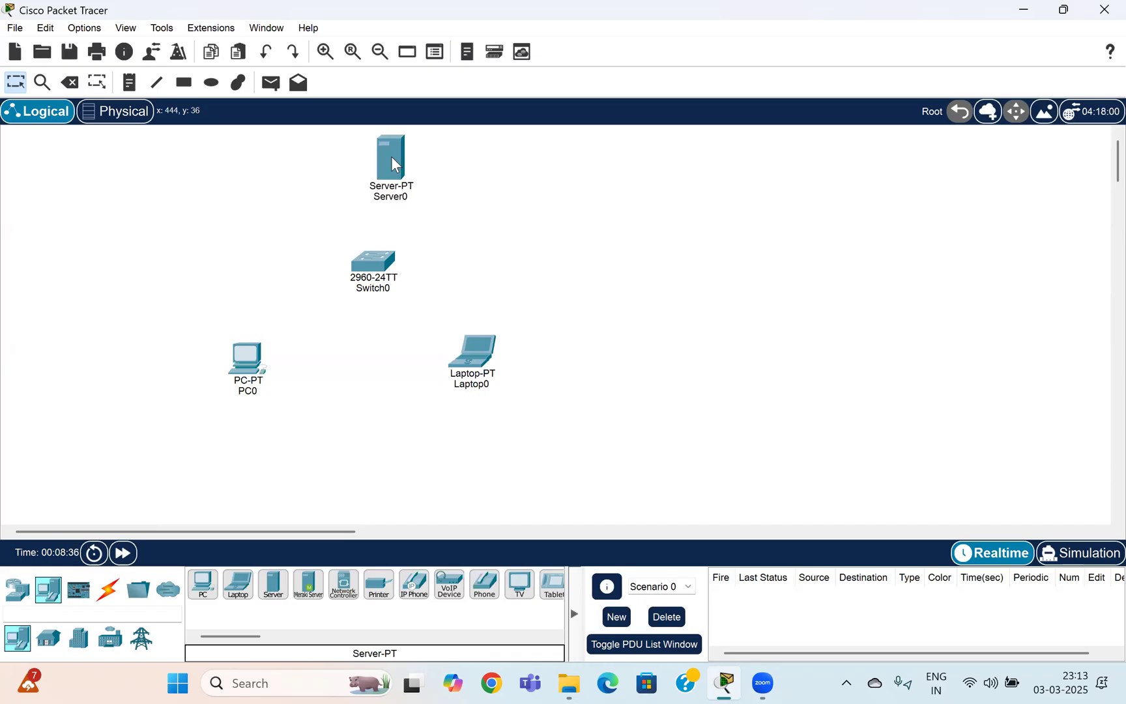
# Cable PC0, Laptop0 and Server0 to Switch0 using the automatic connection type.
pyautogui.click(109, 587)
pyautogui.click(203, 584)
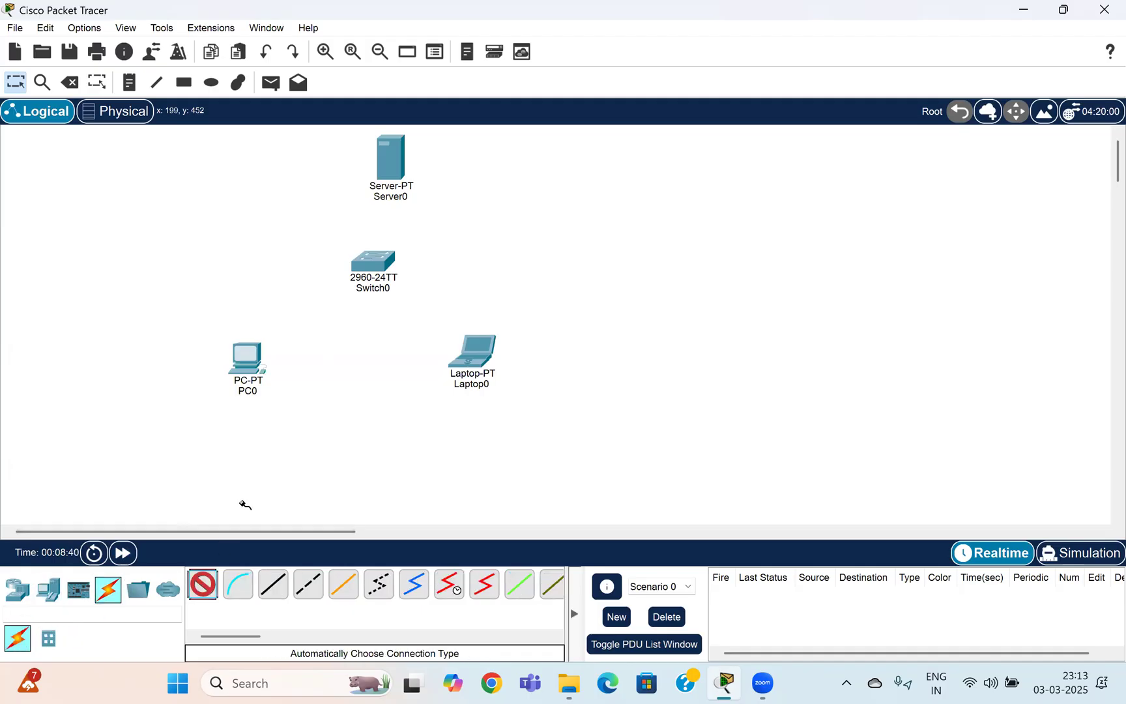
pyautogui.click(259, 352)
pyautogui.click(378, 266)
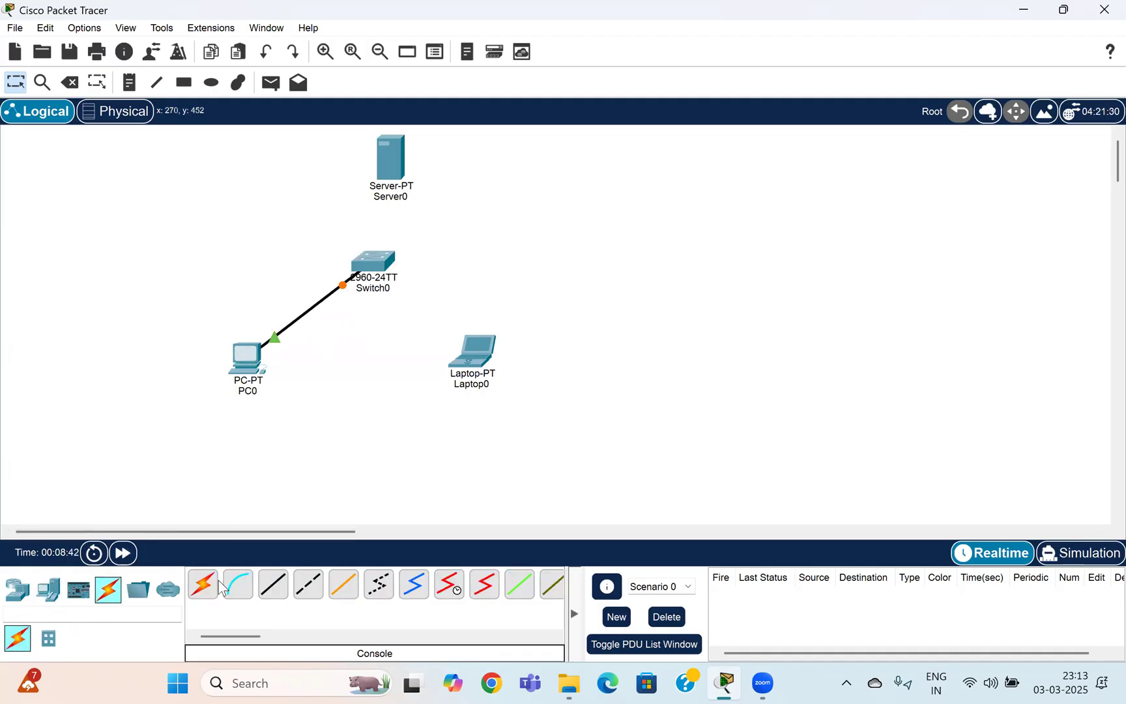
pyautogui.click(217, 581)
pyautogui.click(472, 352)
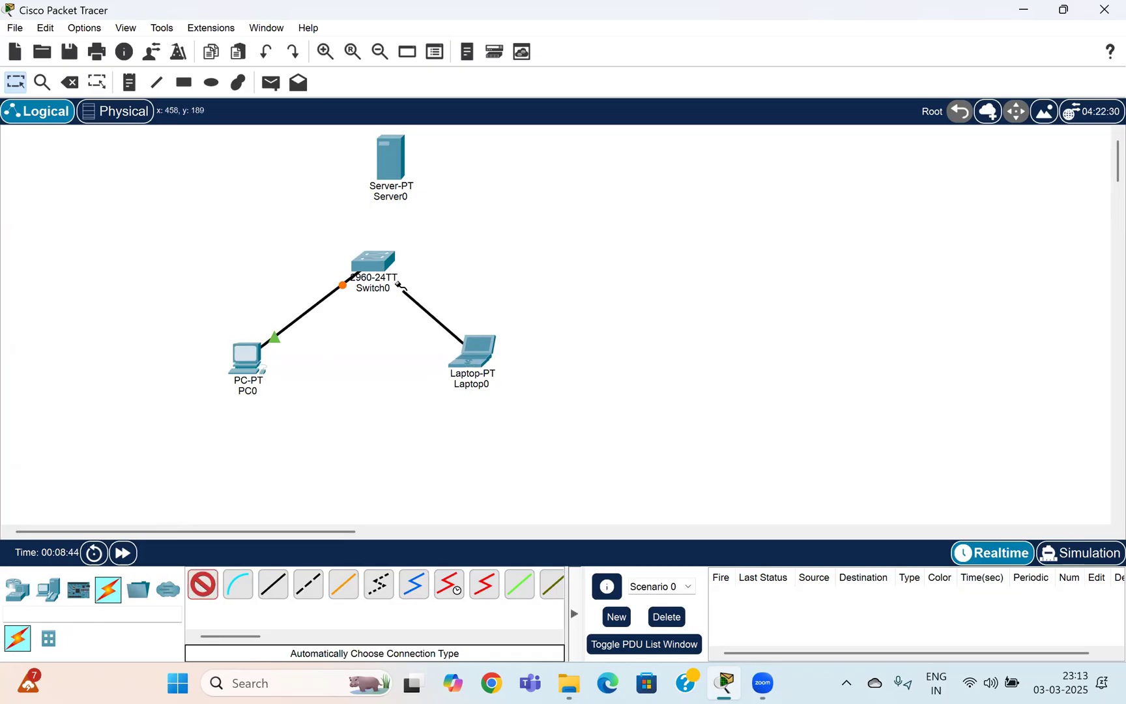
pyautogui.click(378, 266)
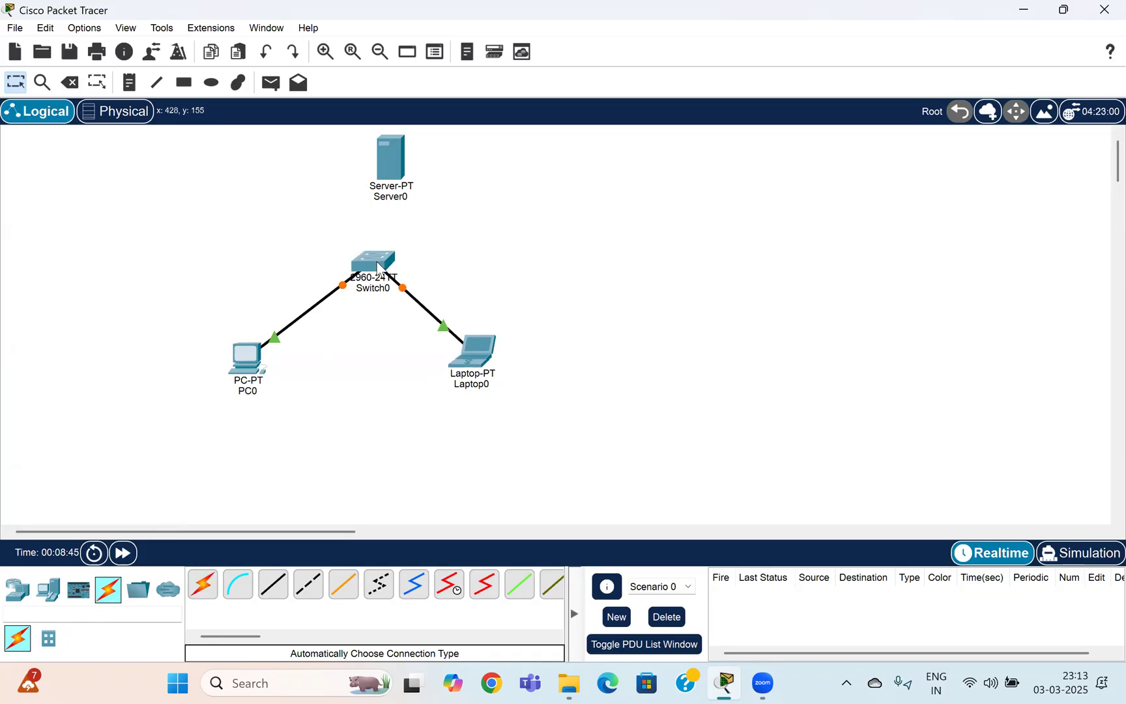
pyautogui.click(203, 584)
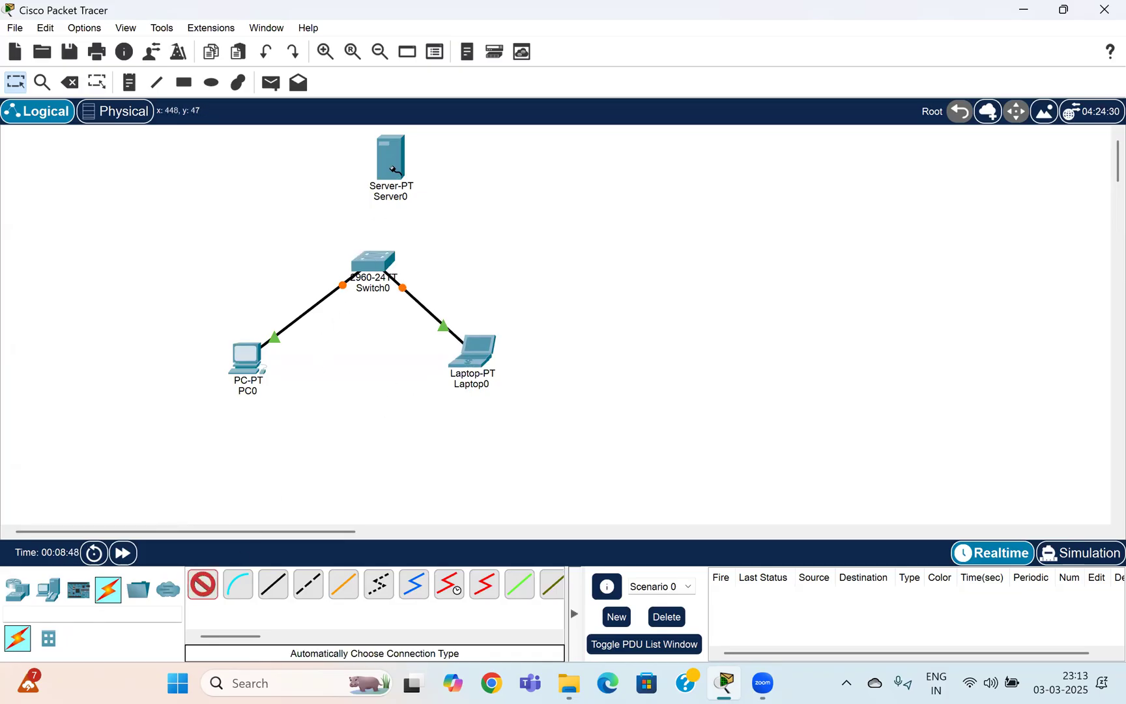
pyautogui.click(387, 194)
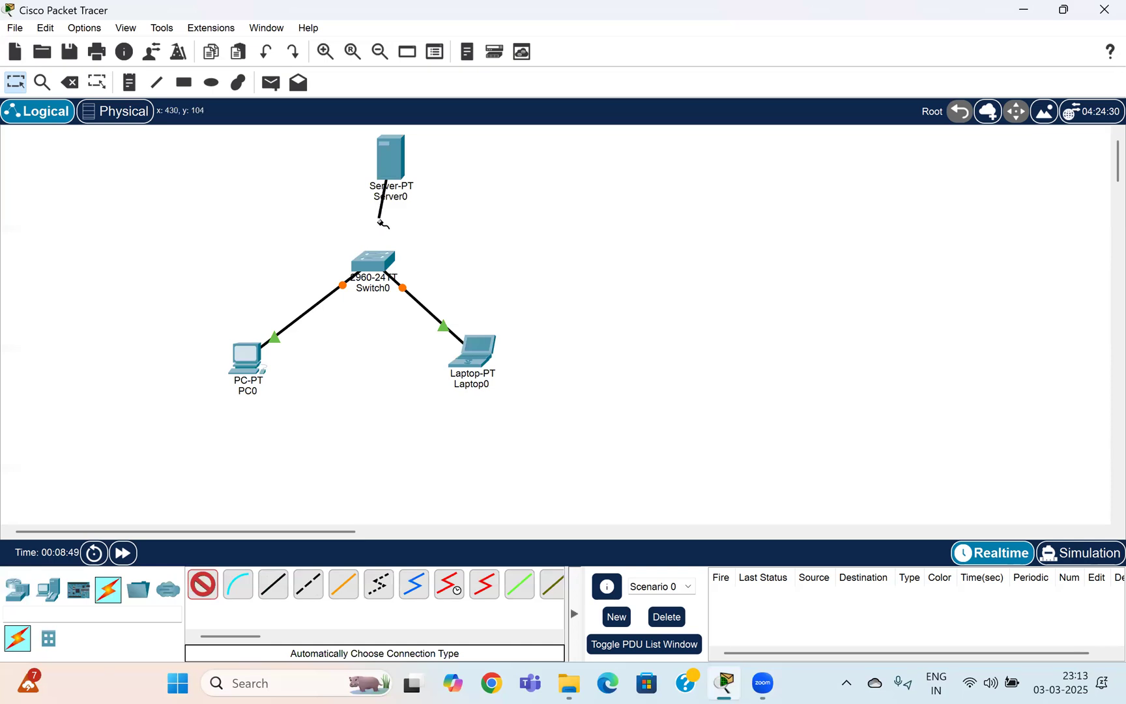
pyautogui.click(384, 262)
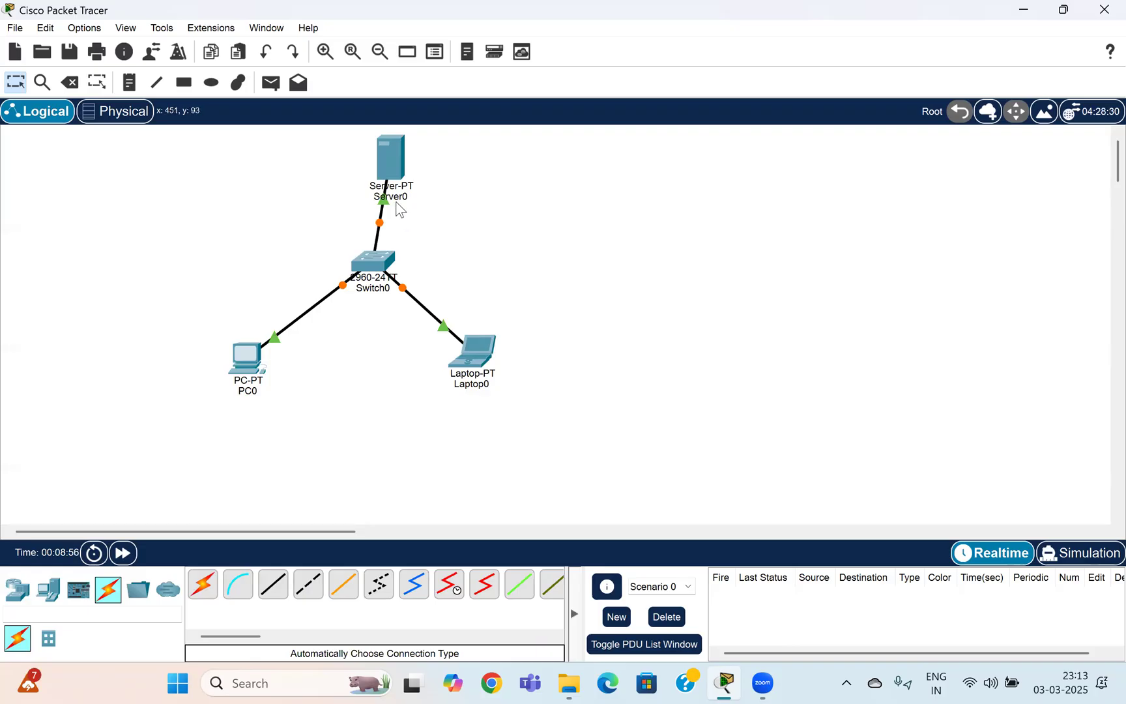
pyautogui.click(393, 154)
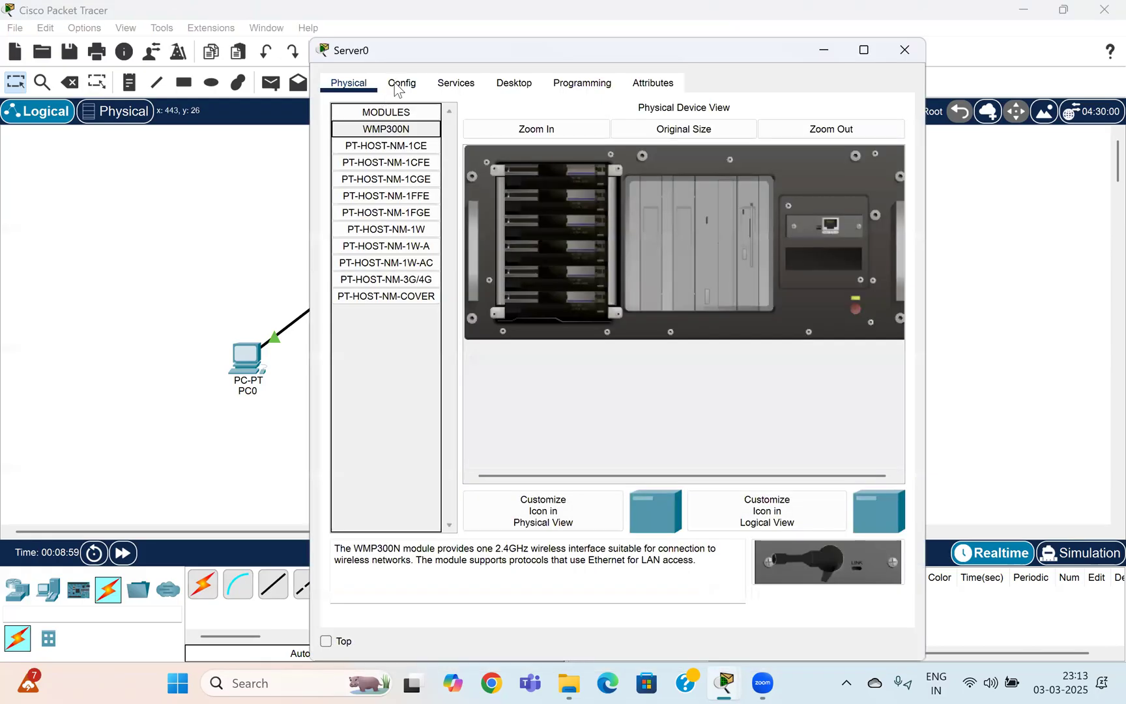
# Change Server0's display name in its global settings to 'Email Server'.
pyautogui.click(401, 83)
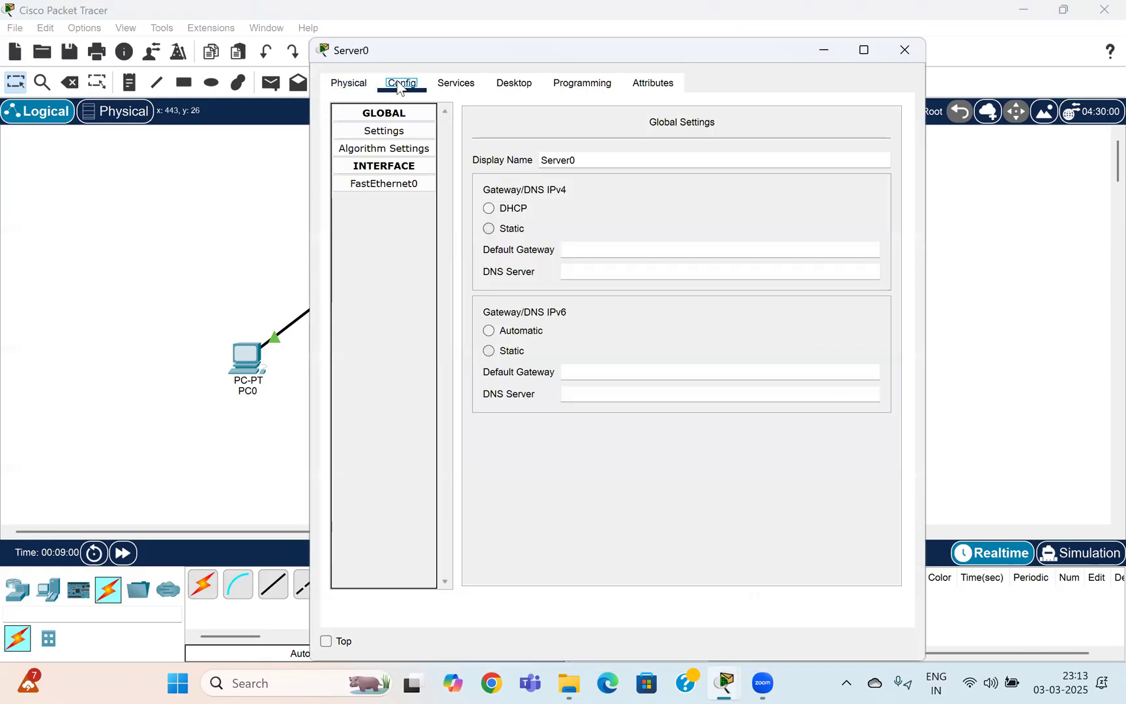
pyautogui.click(599, 160)
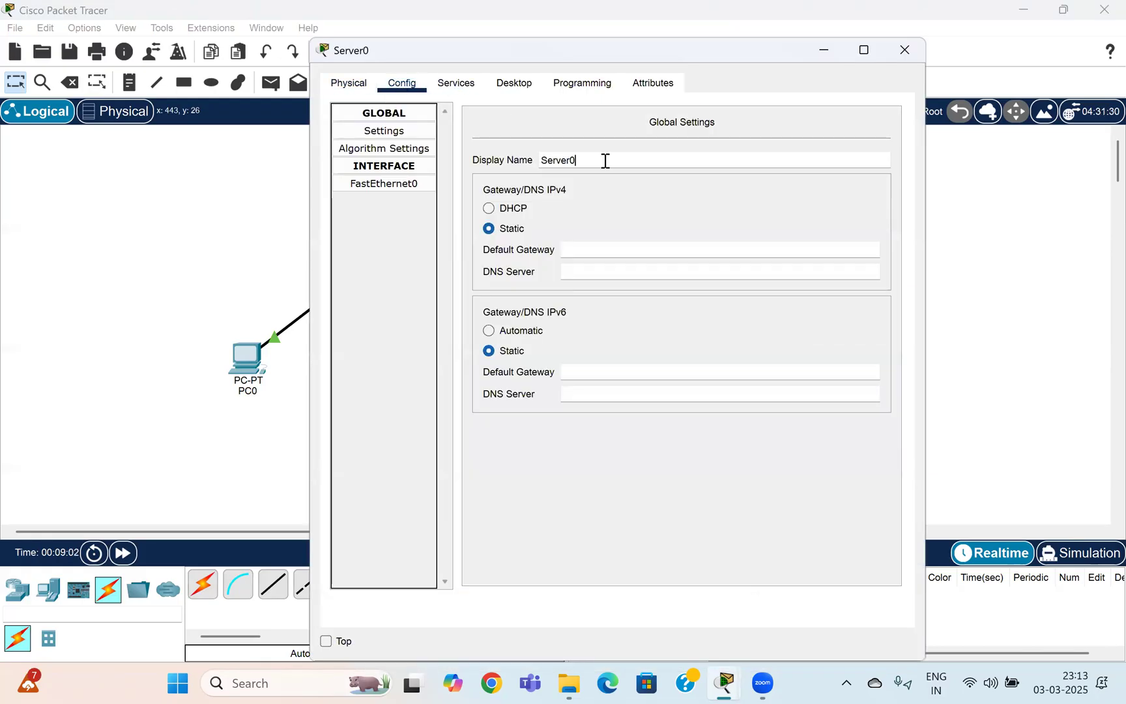
pyautogui.press('BackSpace')
pyautogui.press('BackSpace')
pyautogui.press('BackSpace')
pyautogui.press('BackSpace')
pyautogui.press('BackSpace')
pyautogui.press('BackSpace')
pyautogui.press('BackSpace')
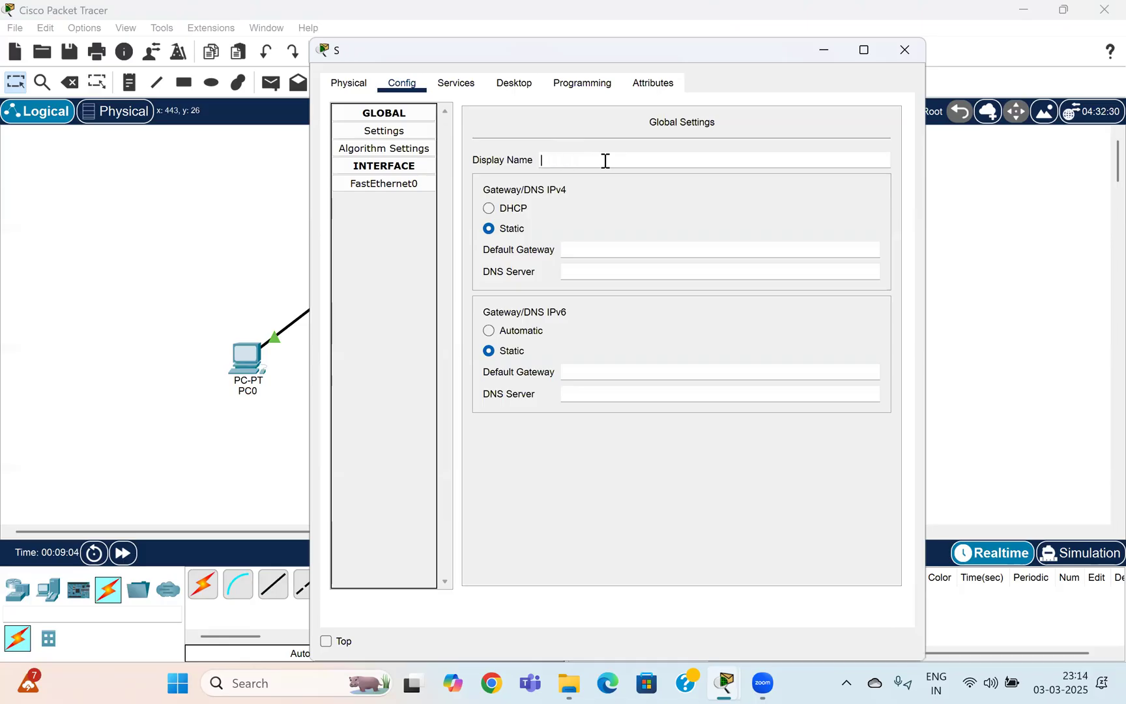
pyautogui.write('Email Server')
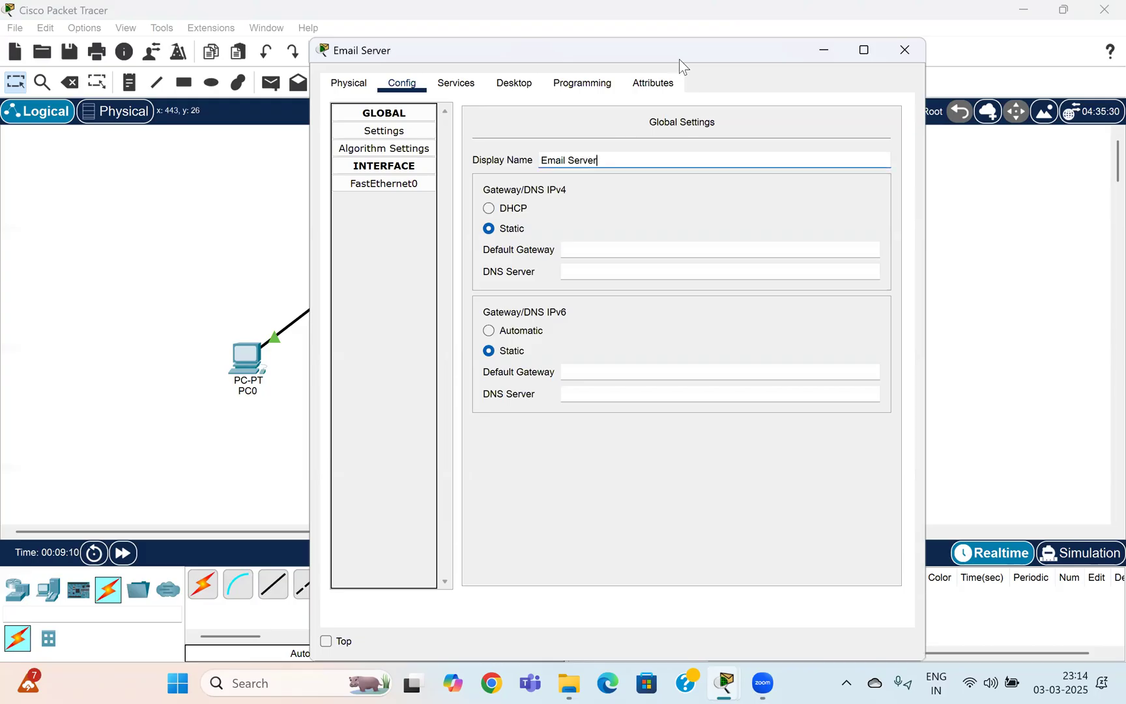
pyautogui.moveTo(686, 50); pyautogui.dragTo(877, 47)
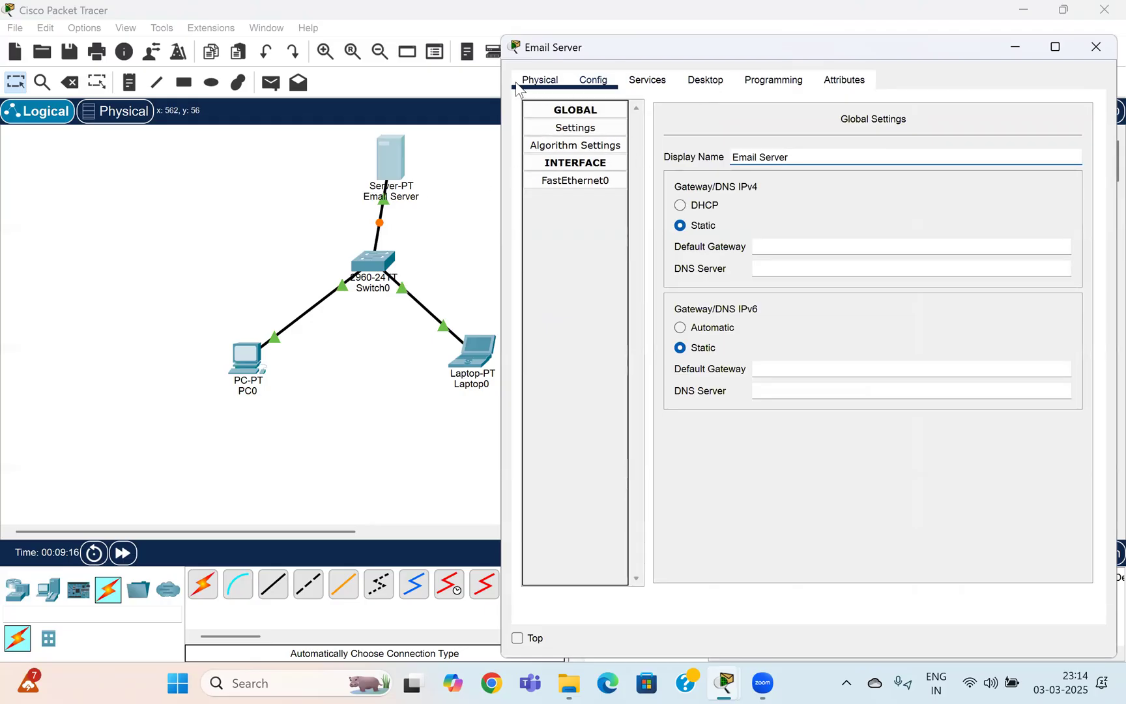
# Give the Email Server static IPv4 192.168.5.2 with mask 255.255.255.0, then close its window.
pyautogui.click(708, 85)
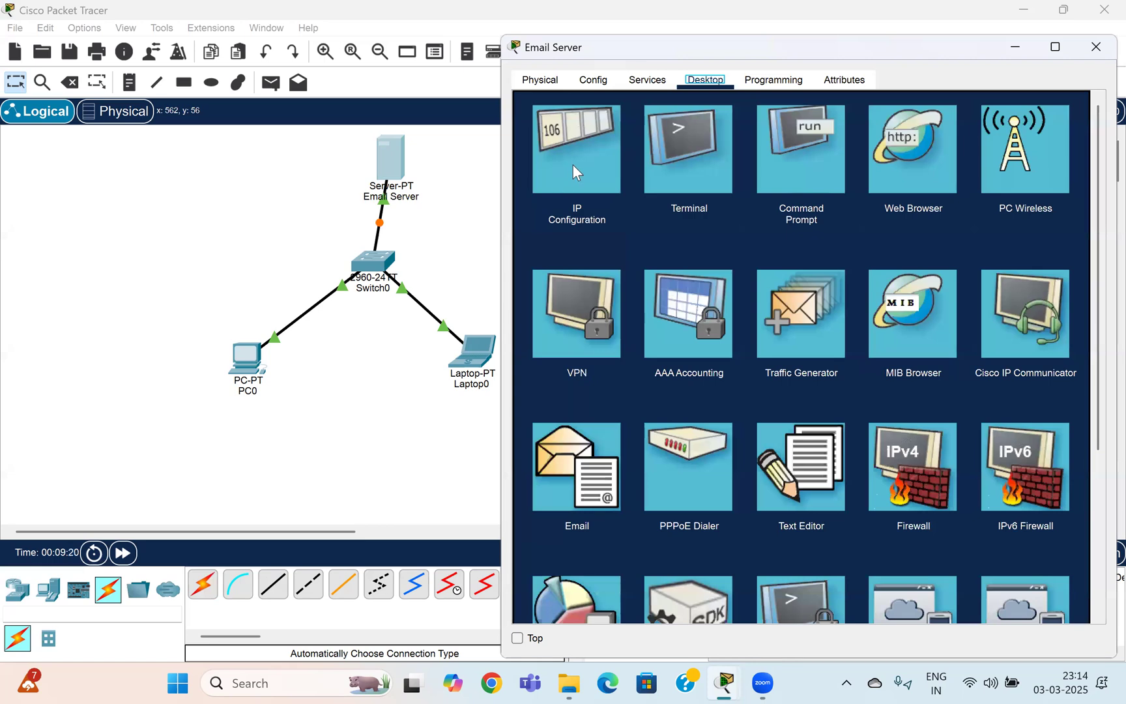
pyautogui.click(572, 165)
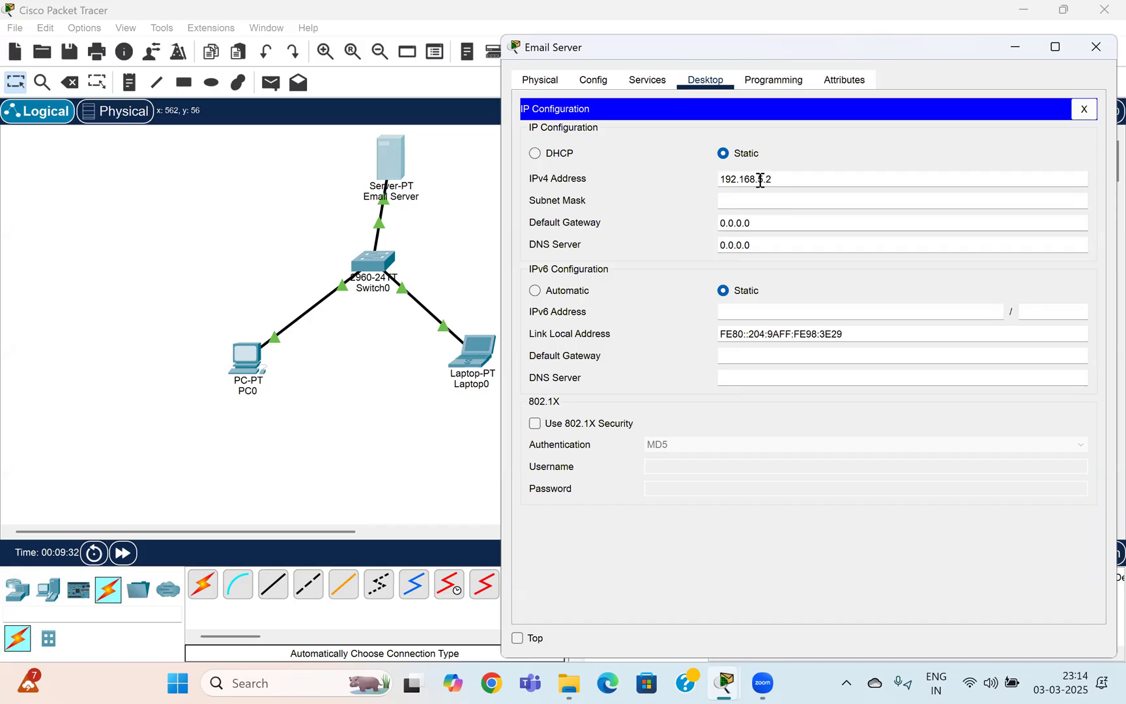
pyautogui.click(758, 200)
pyautogui.tripleClick(792, 182)
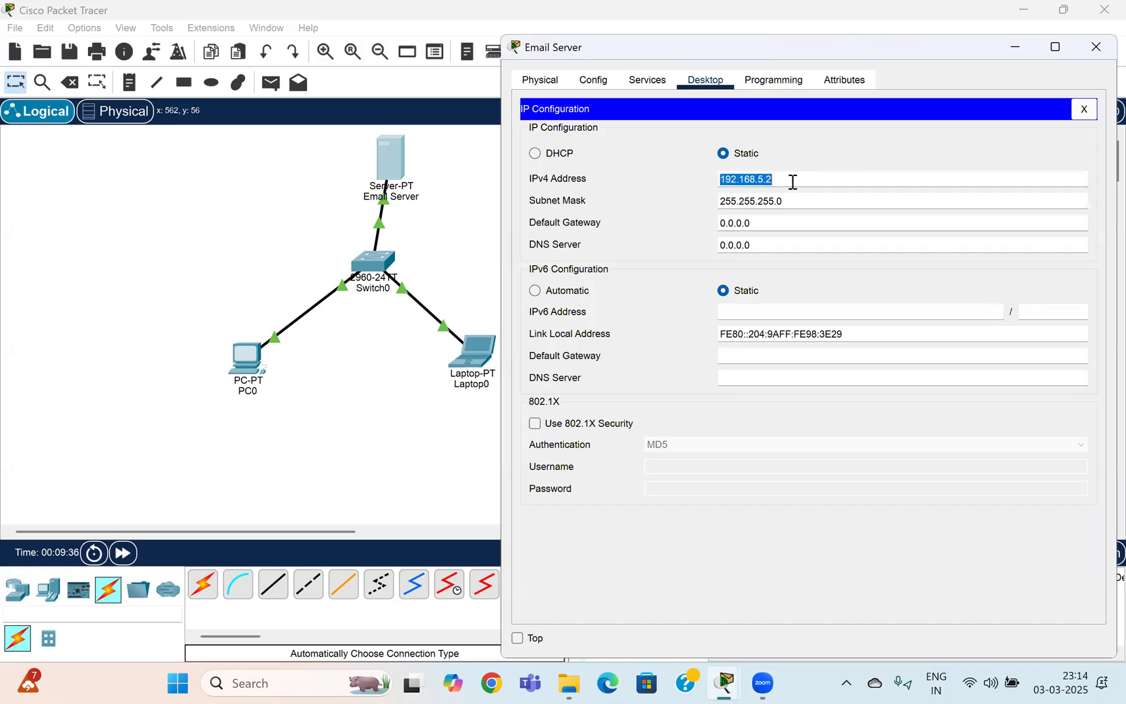
pyautogui.click(1091, 114)
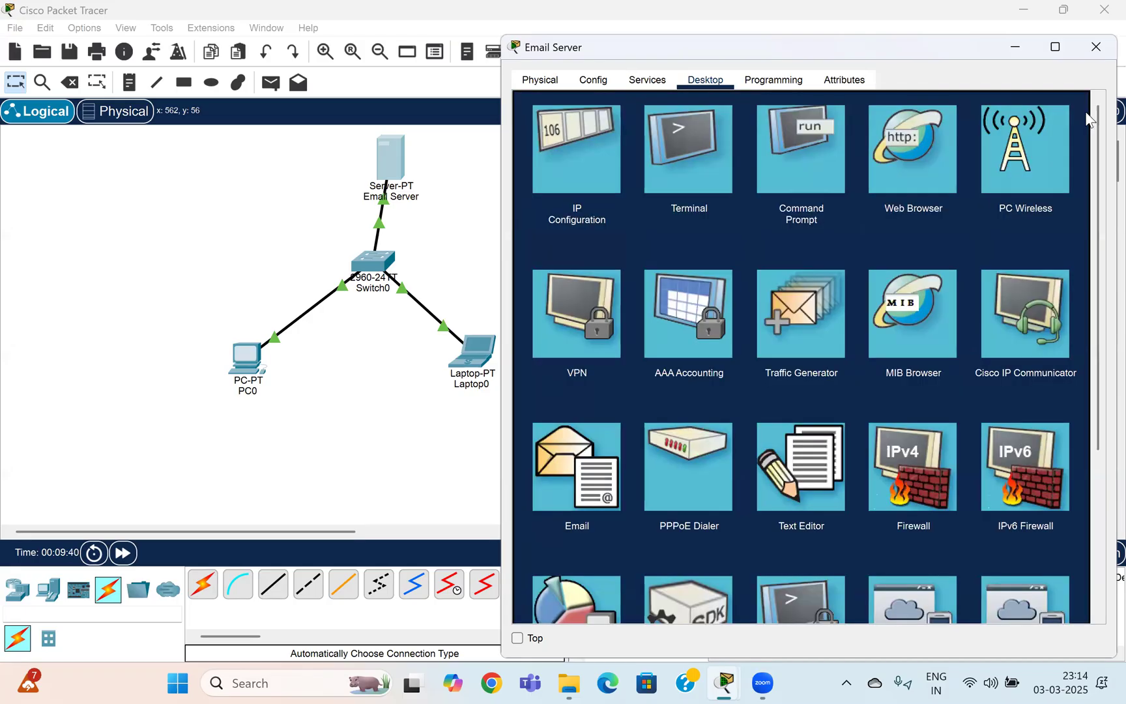
pyautogui.click(1097, 46)
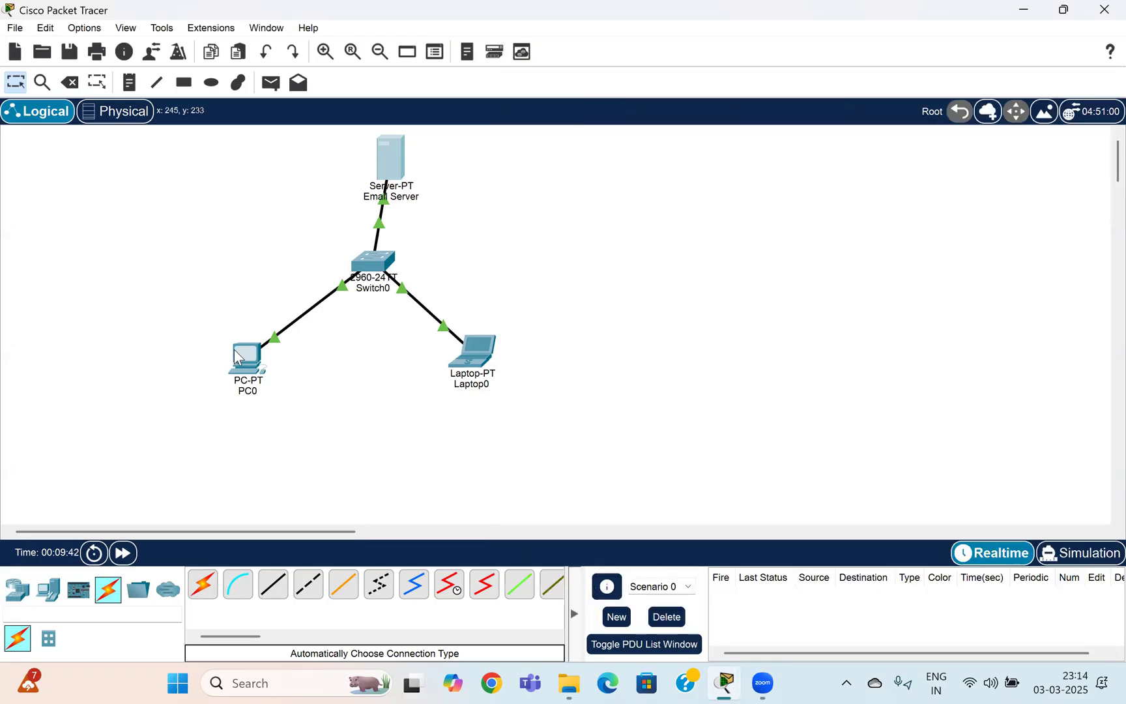
# Bring up PC0's IP Configuration panel from its Desktop applications.
pyautogui.click(243, 369)
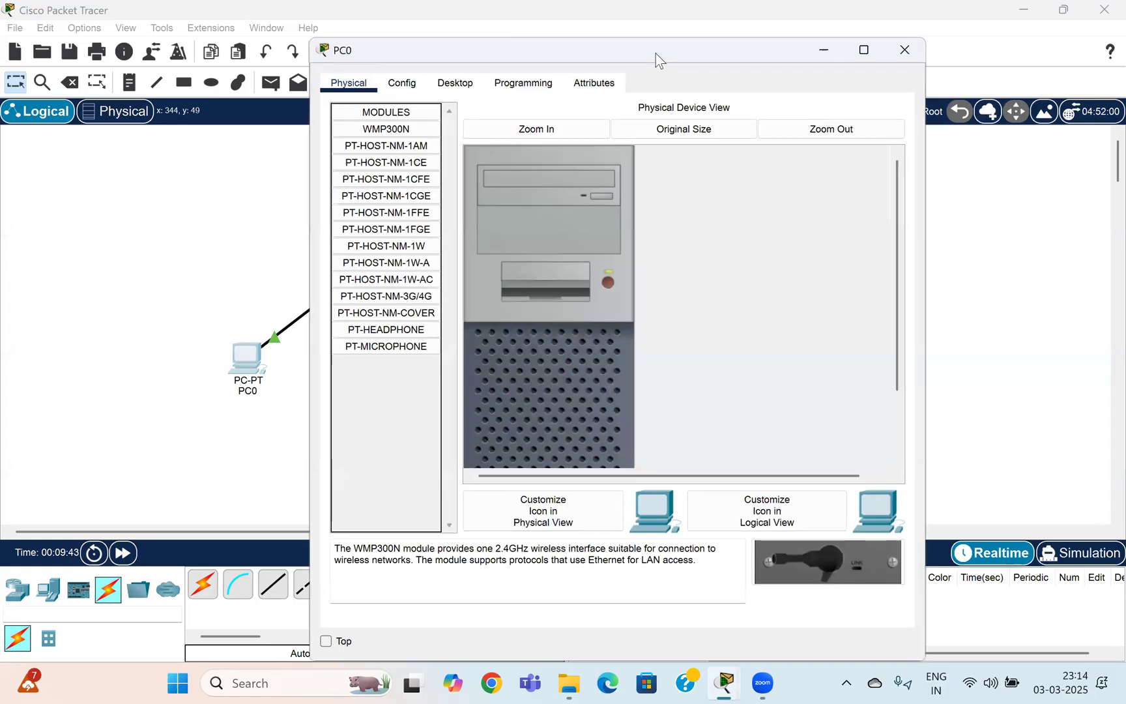
pyautogui.moveTo(852, 50); pyautogui.dragTo(1051, 44)
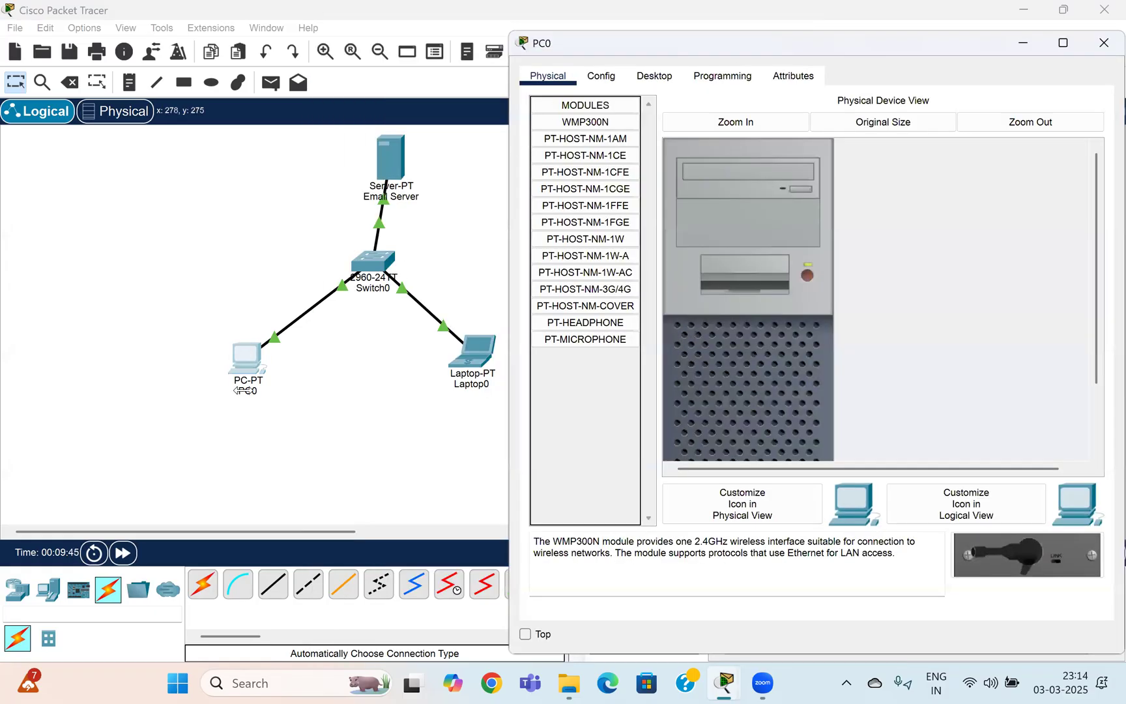
pyautogui.click(616, 82)
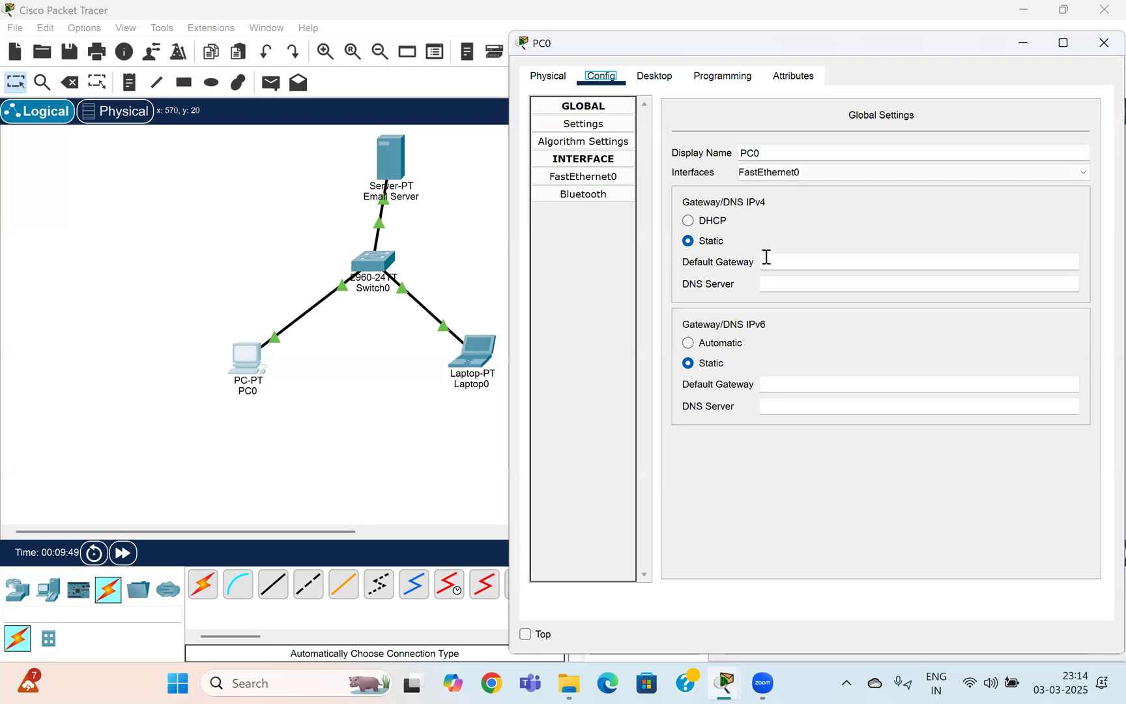
pyautogui.click(648, 76)
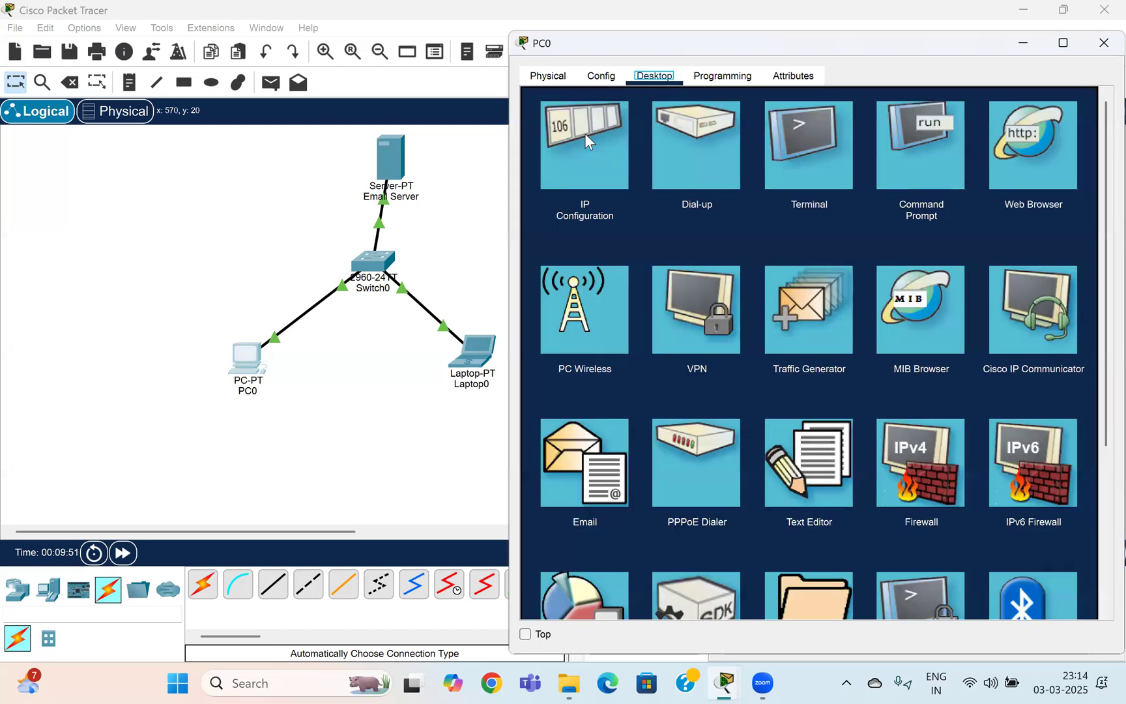
pyautogui.click(564, 156)
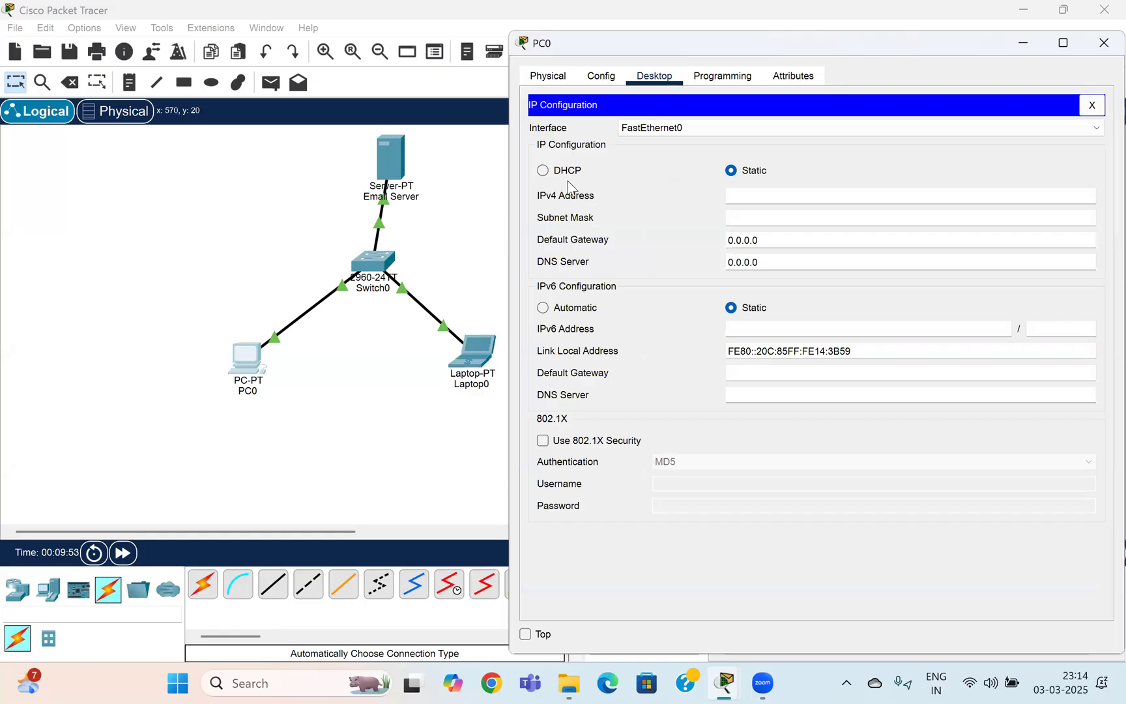
# Set PC0's static IPv4 to 192.168.5.3 with subnet mask 255.255.255.0.
pyautogui.click(760, 199)
pyautogui.write('192.168.5.2')
pyautogui.press('BackSpace')
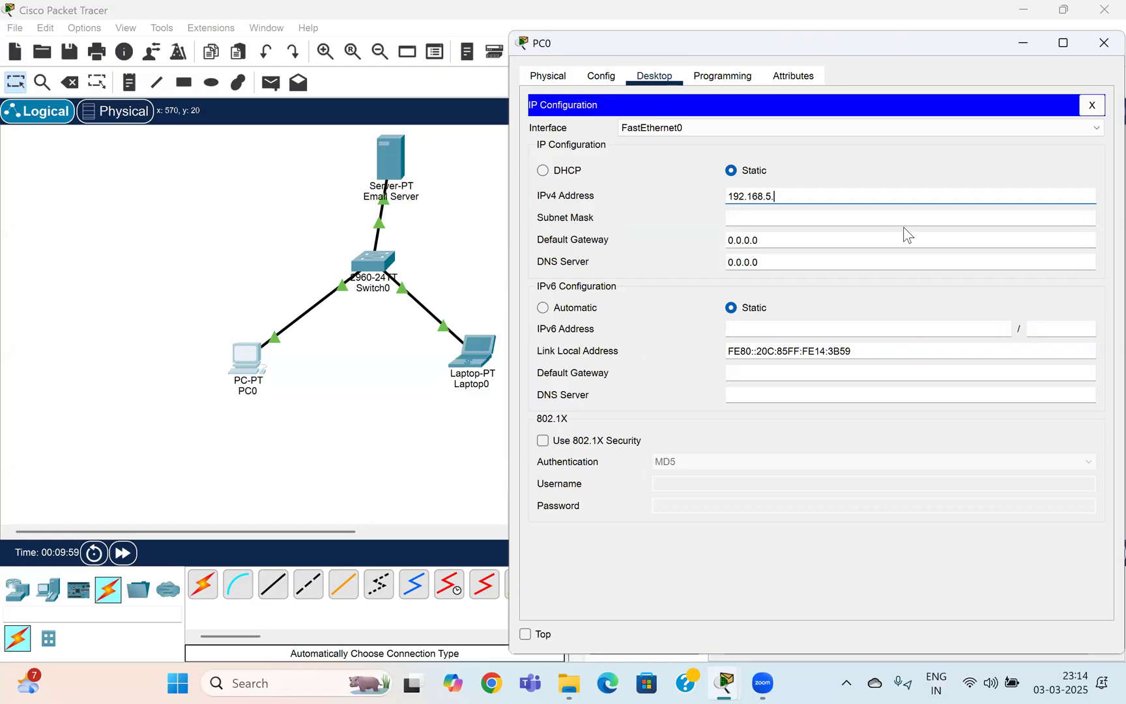
pyautogui.hotkey('ctrl', 'a')
pyautogui.press('BackSpace')
pyautogui.write('192.168.5.2')
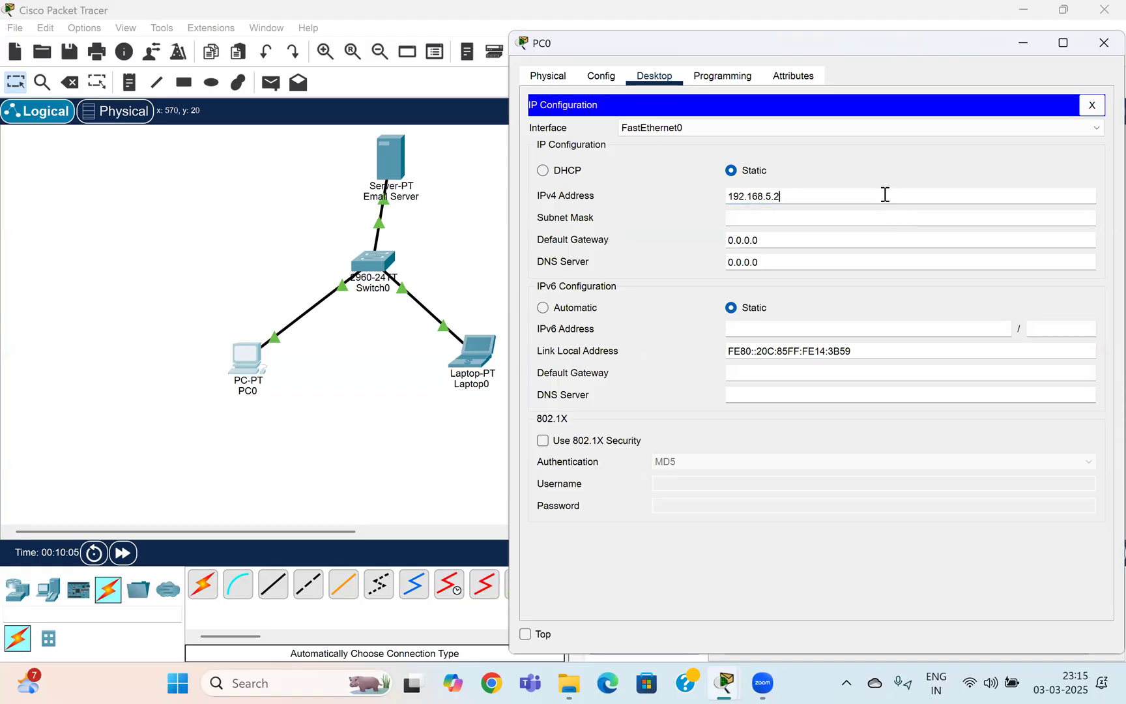
pyautogui.press('BackSpace')
pyautogui.click(817, 214)
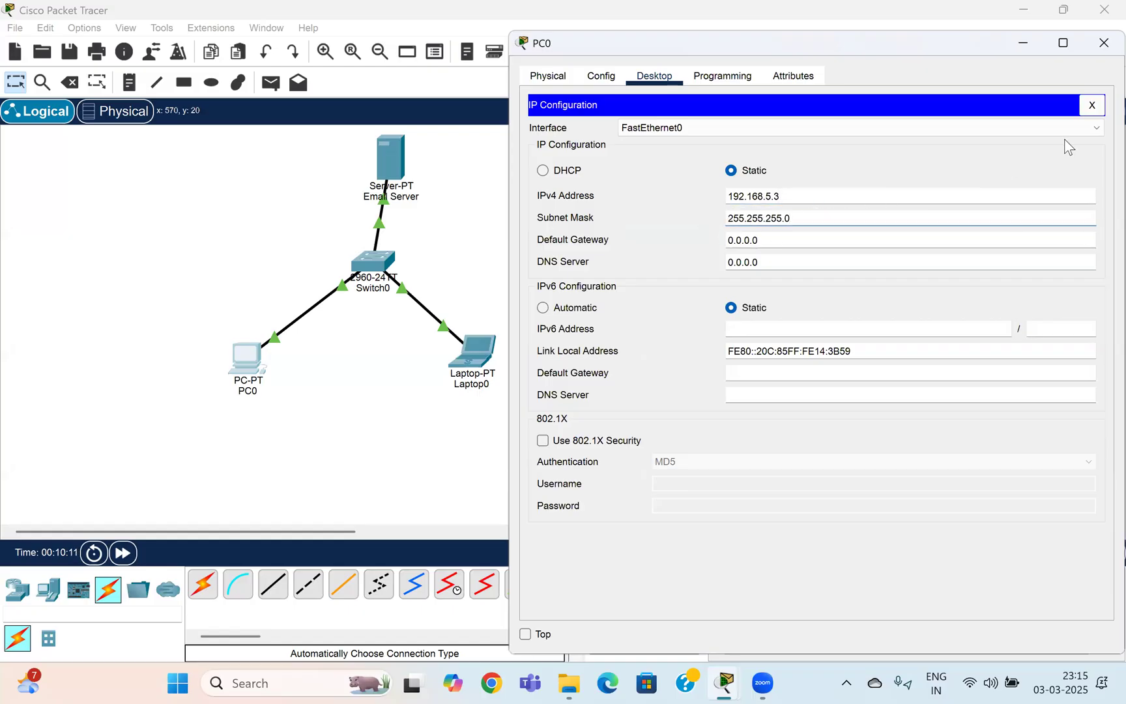
pyautogui.click(854, 217)
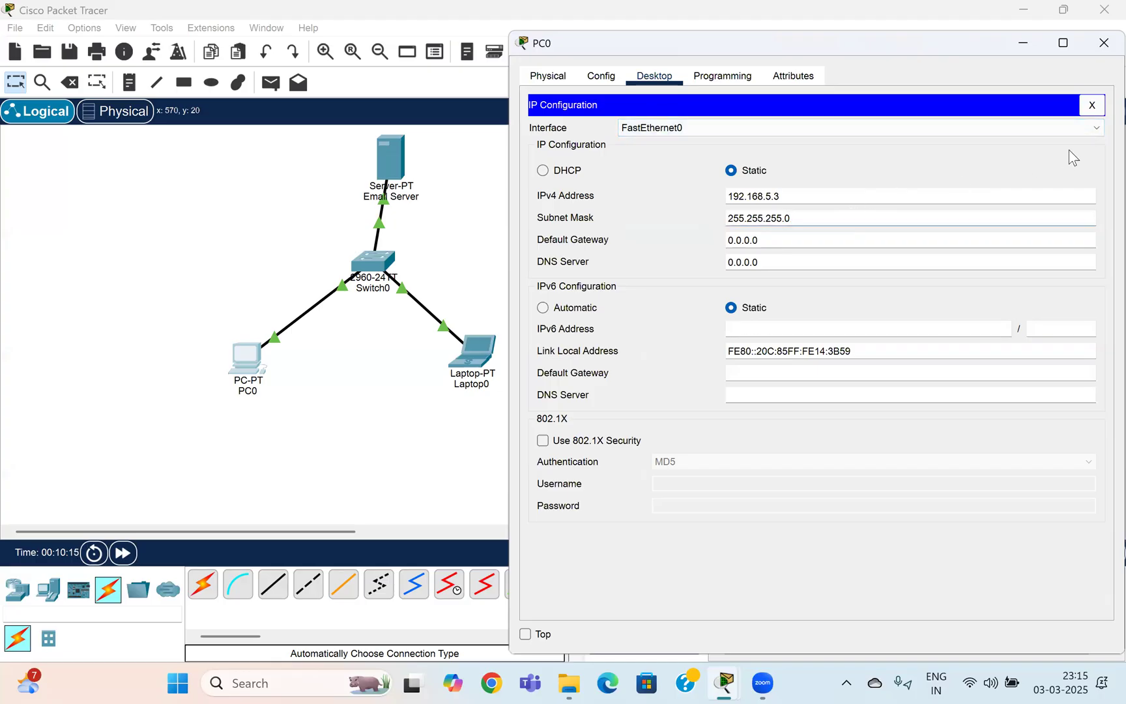
pyautogui.click(1092, 106)
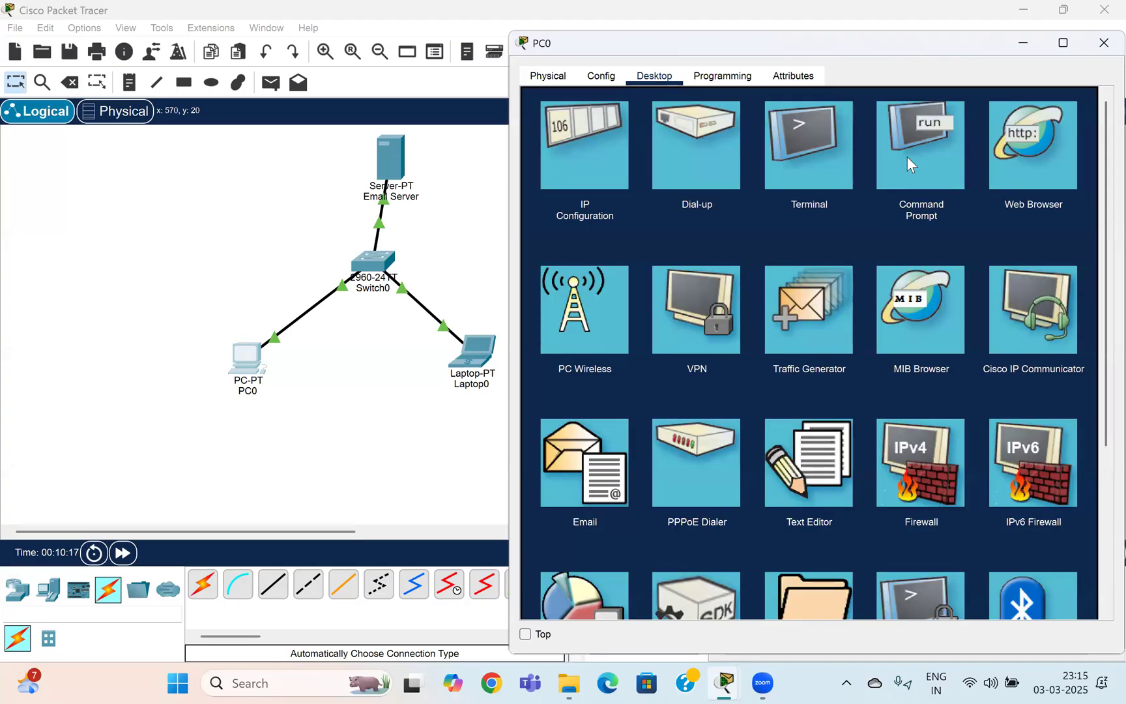
# Assign Laptop0 static IPv4 192.168.5.5 with mask 255.255.255.0 and close its window.
pyautogui.click(1099, 52)
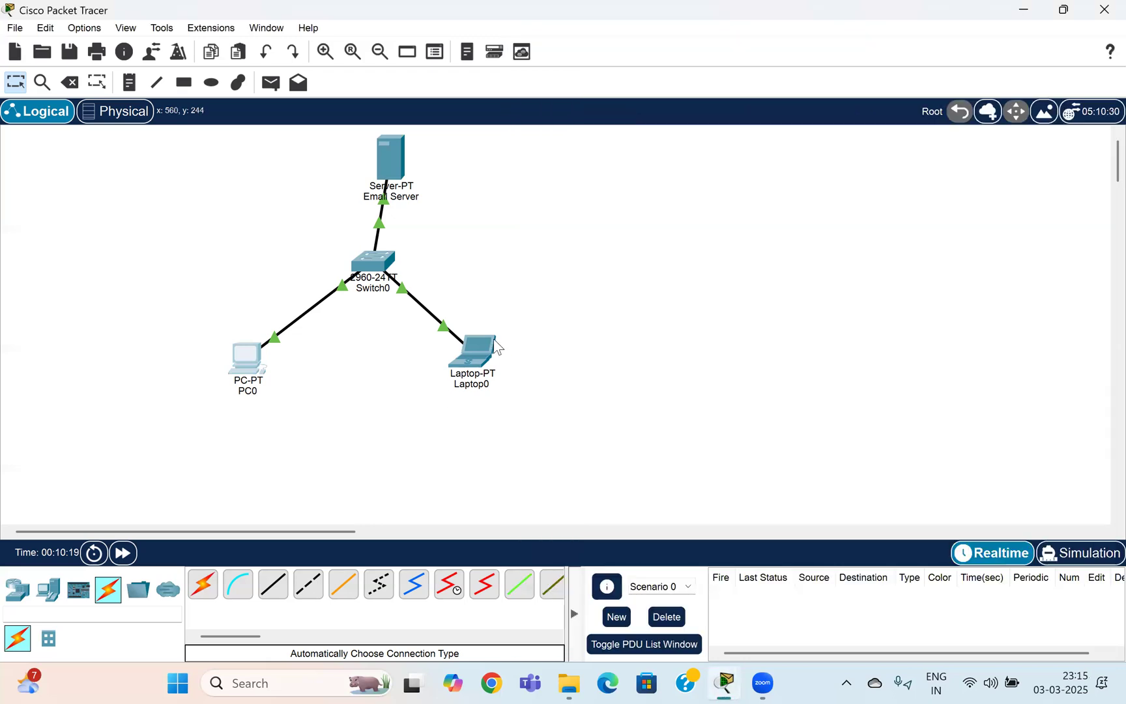
pyautogui.click(481, 355)
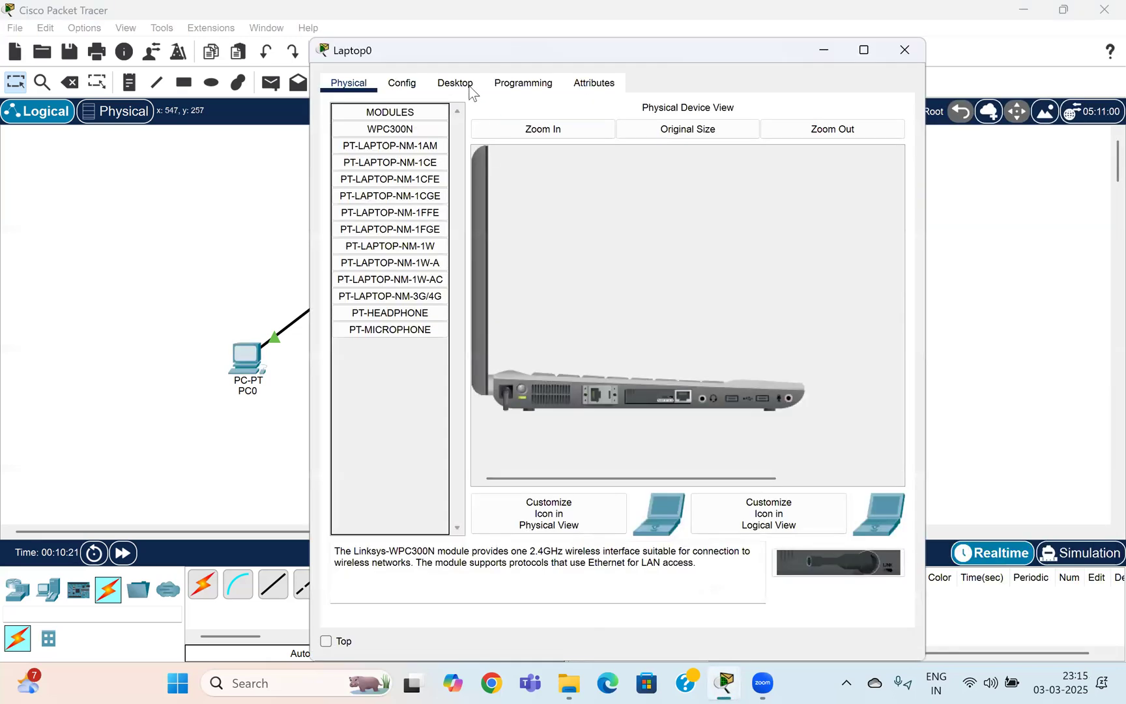
pyautogui.click(467, 84)
pyautogui.click(389, 143)
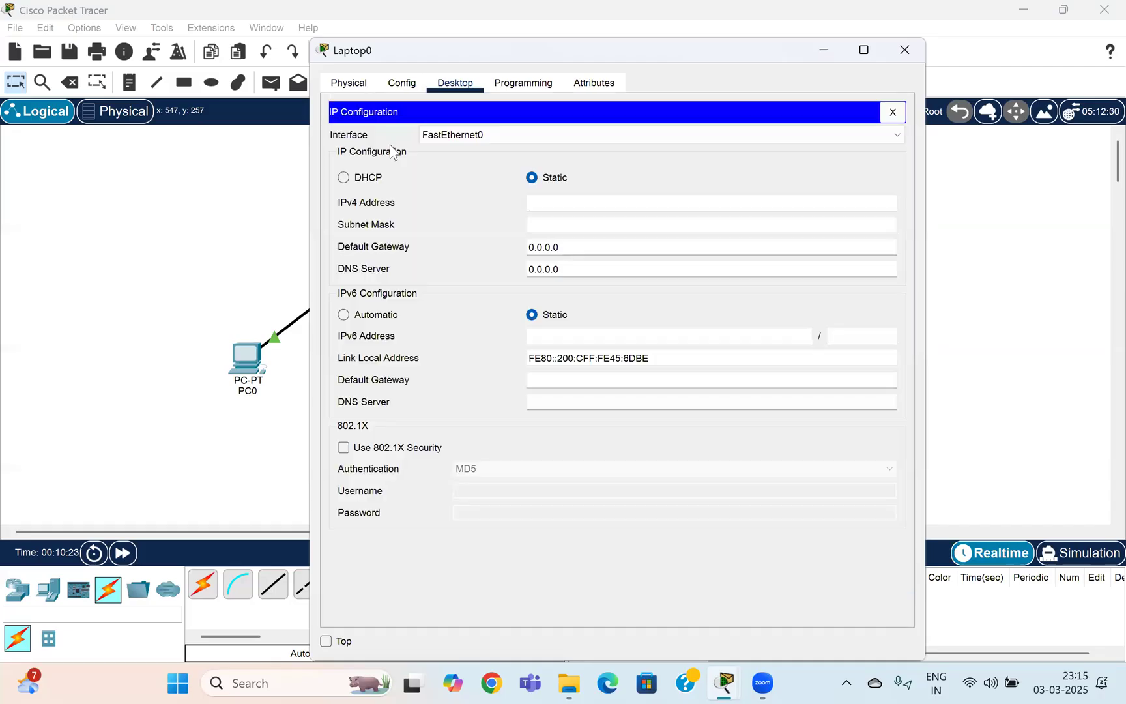
pyautogui.click(548, 207)
pyautogui.write('192.168.5.2')
pyautogui.press('BackSpace')
pyautogui.write('5')
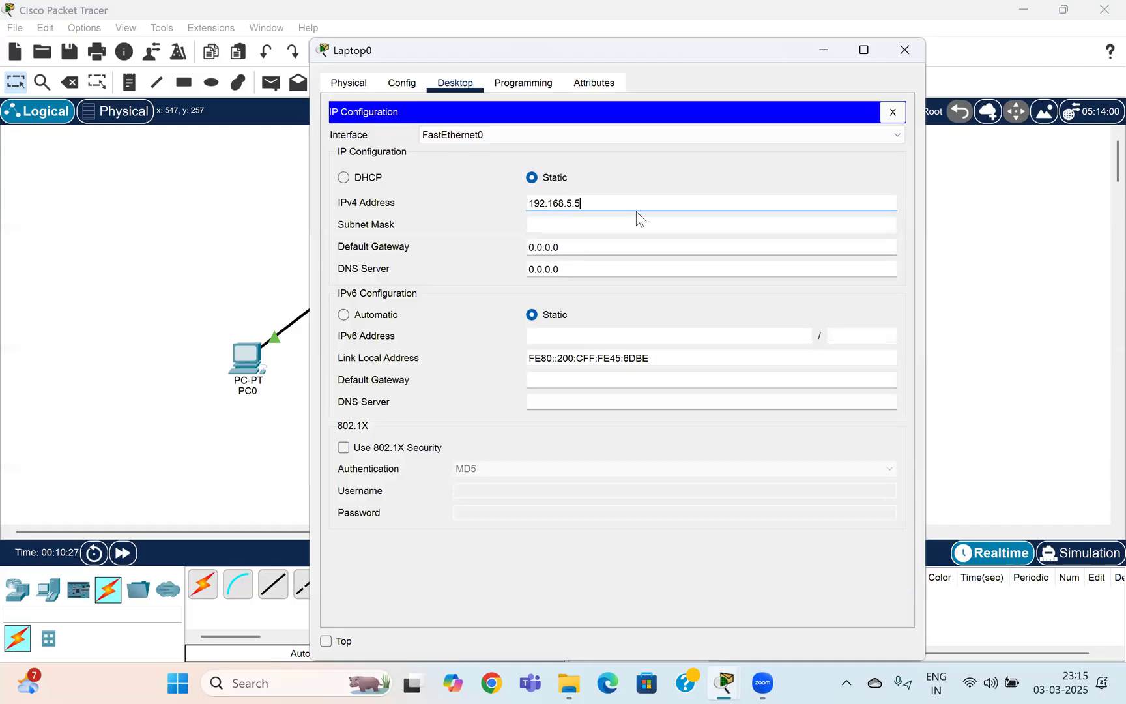
pyautogui.press('Tab')
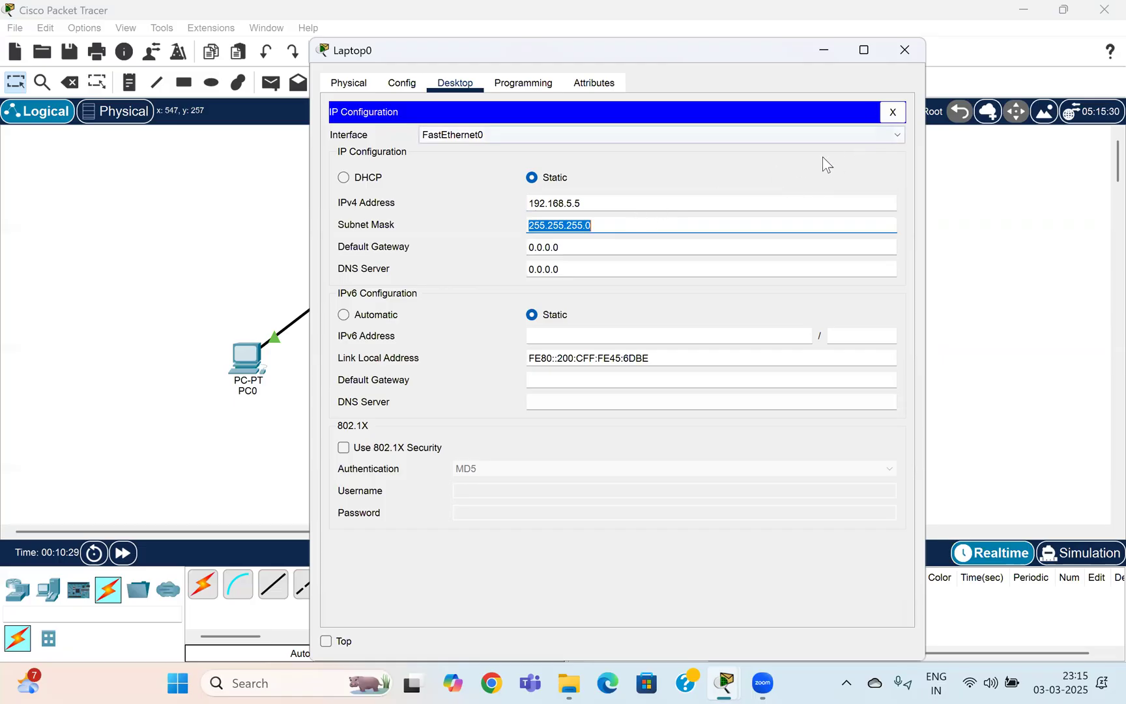
pyautogui.click(892, 113)
pyautogui.click(905, 50)
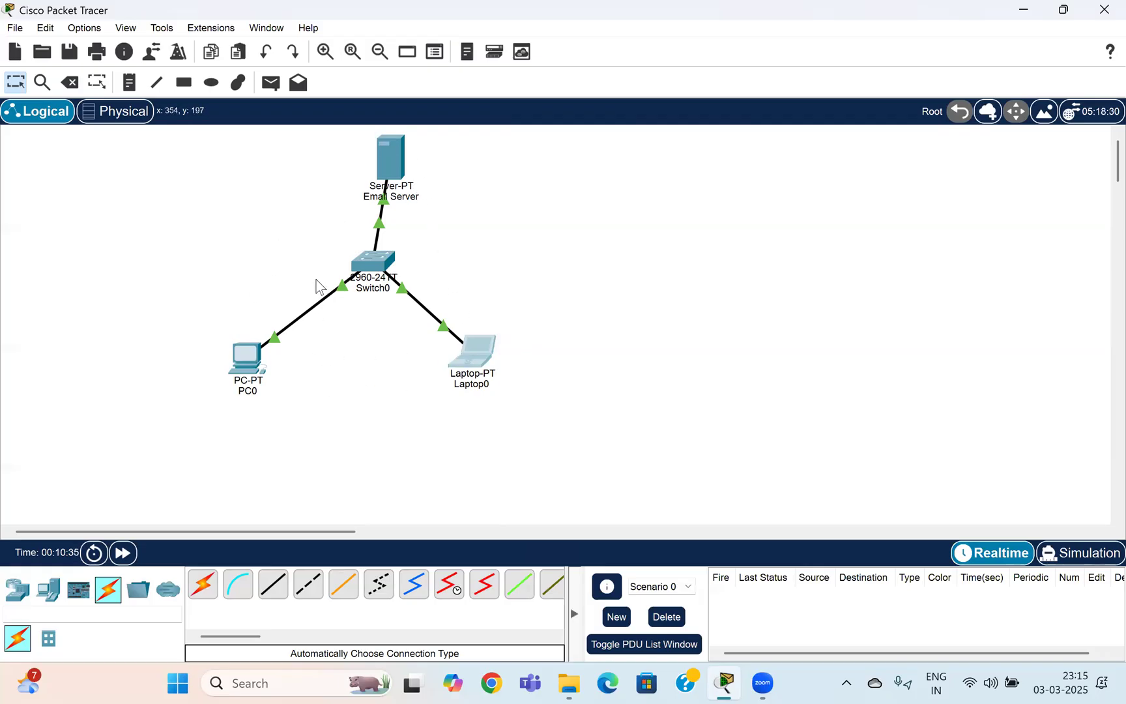
# In the Email Server's EMAIL service, enter cisco.com as the domain name.
pyautogui.moveTo(390, 158)
pyautogui.click(393, 154)
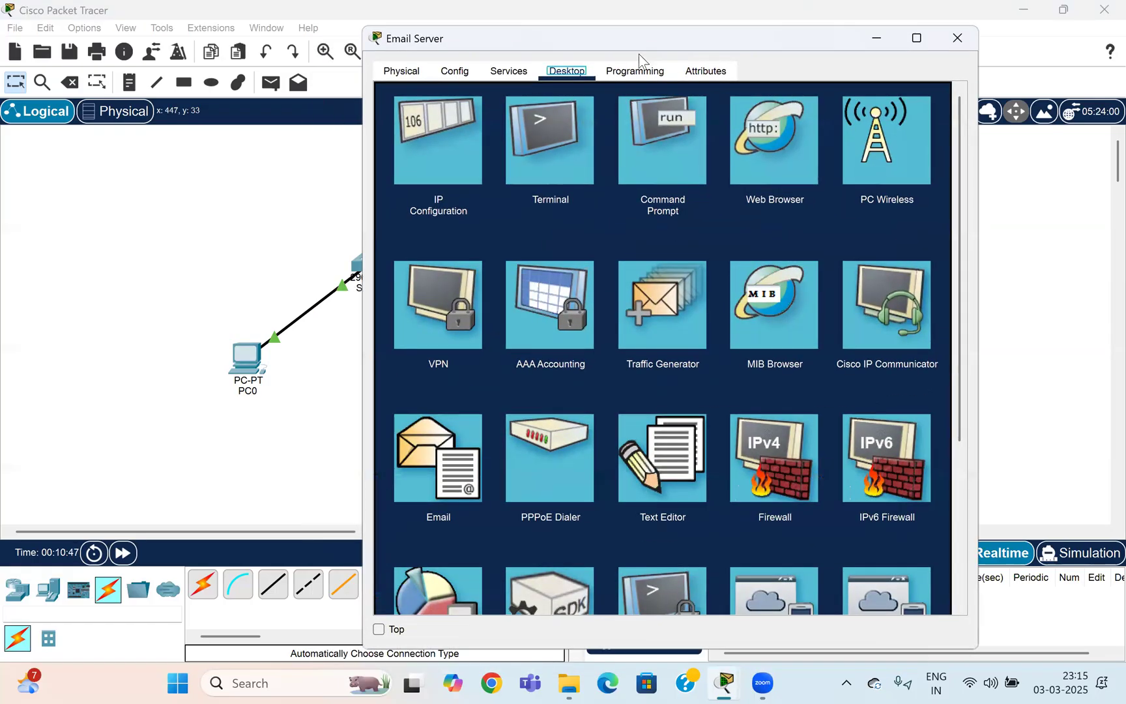
pyautogui.click(509, 72)
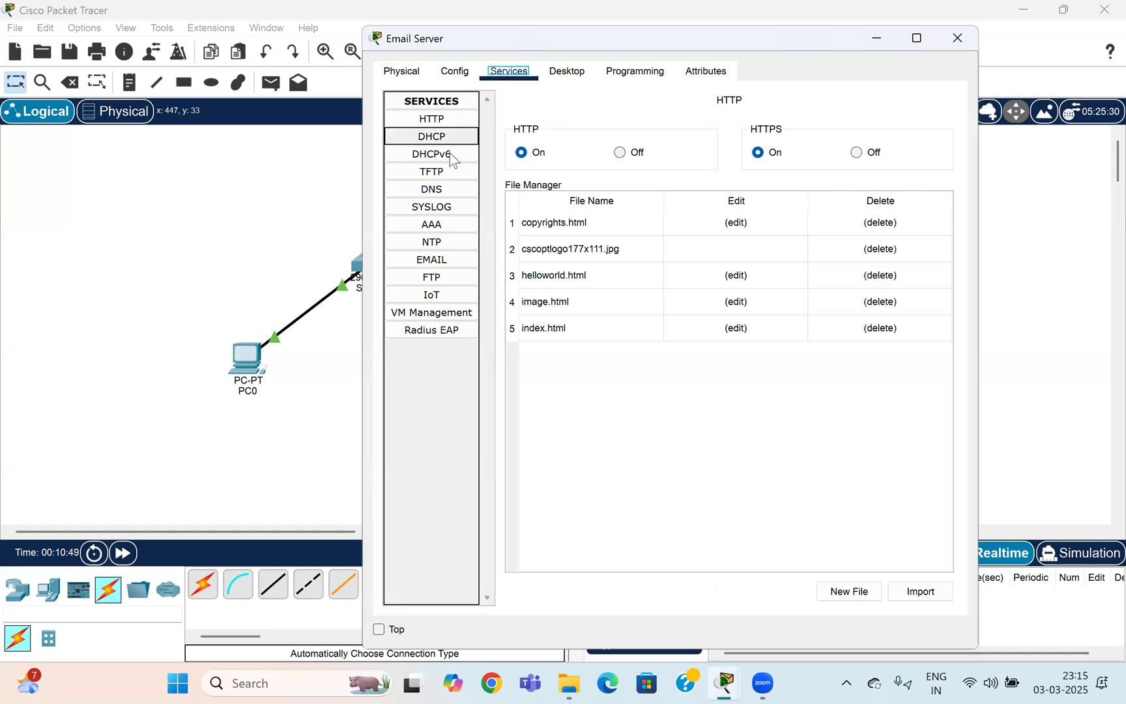
pyautogui.click(437, 259)
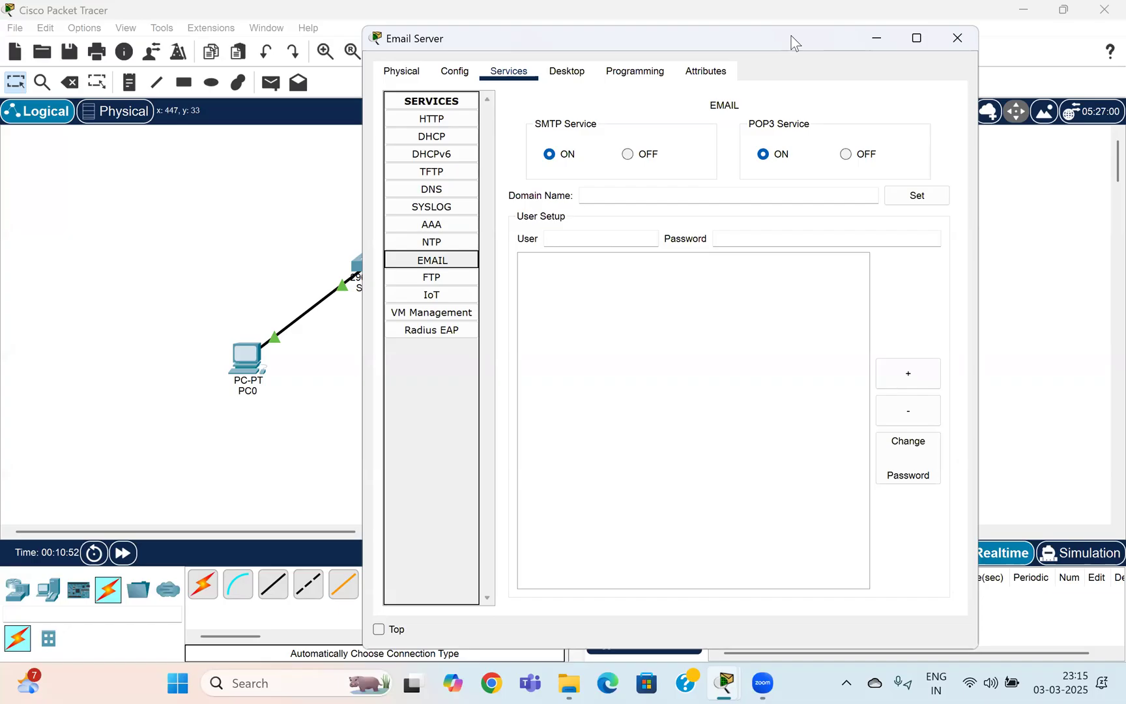
pyautogui.moveTo(794, 42); pyautogui.dragTo(958, 38)
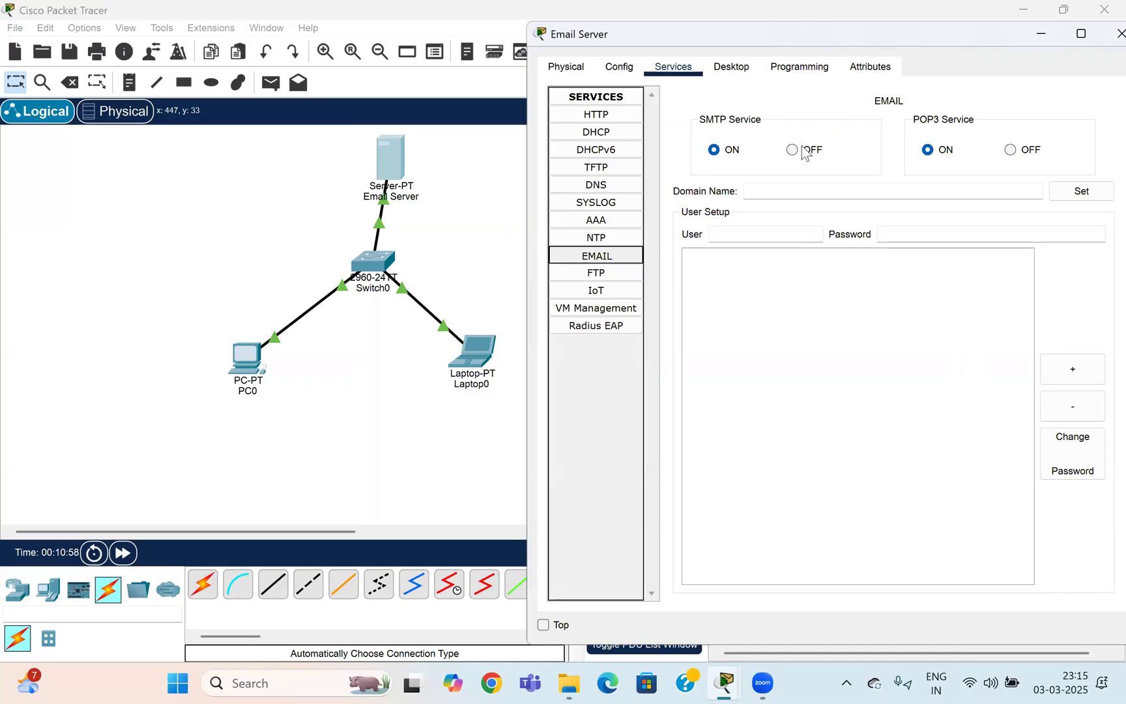
pyautogui.click(680, 77)
pyautogui.click(782, 191)
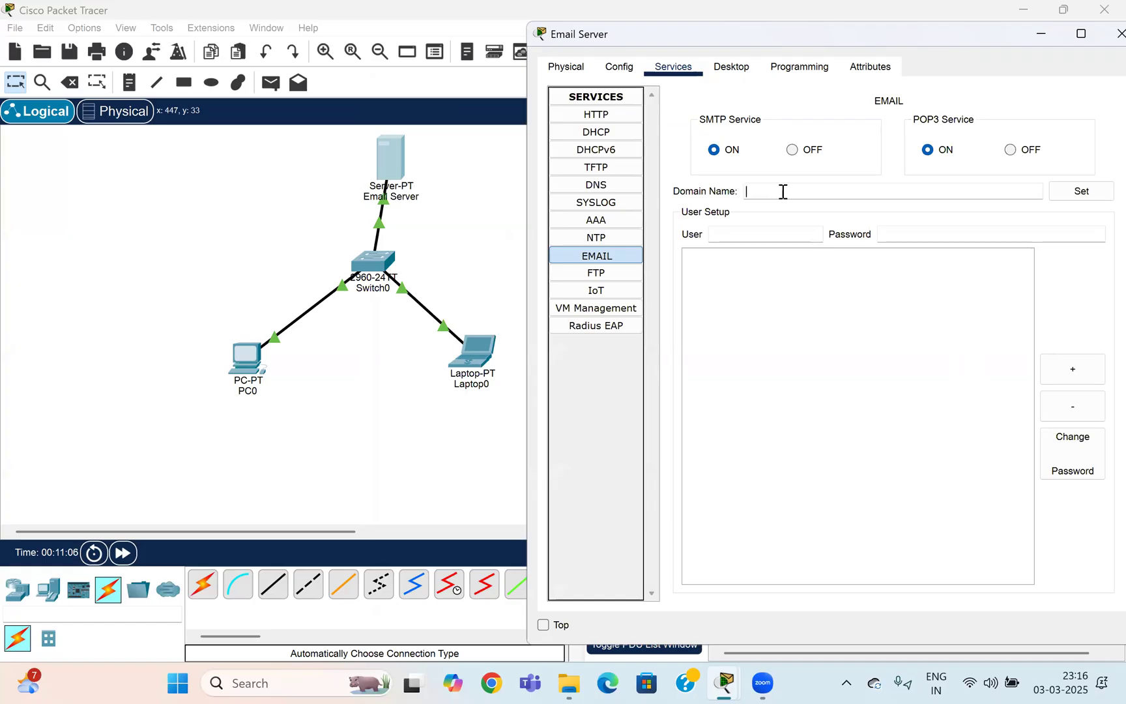
pyautogui.write('cisco.com')
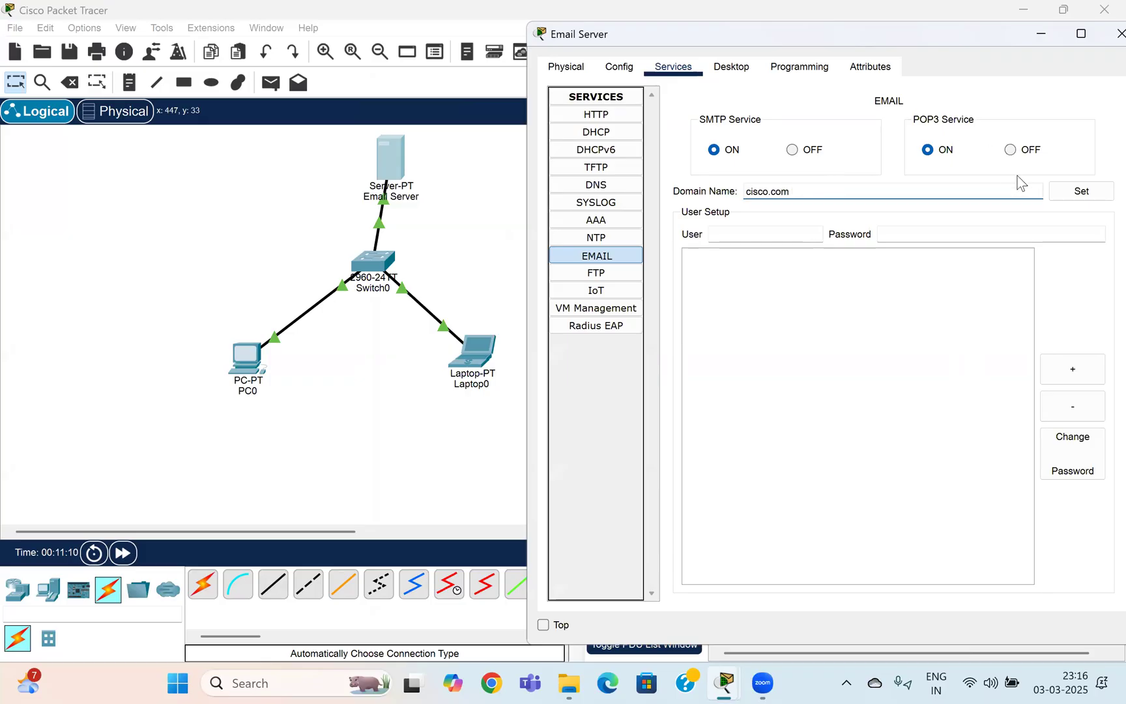
# Apply the cisco.com domain and add mail account user1 with its password.
pyautogui.click(1083, 199)
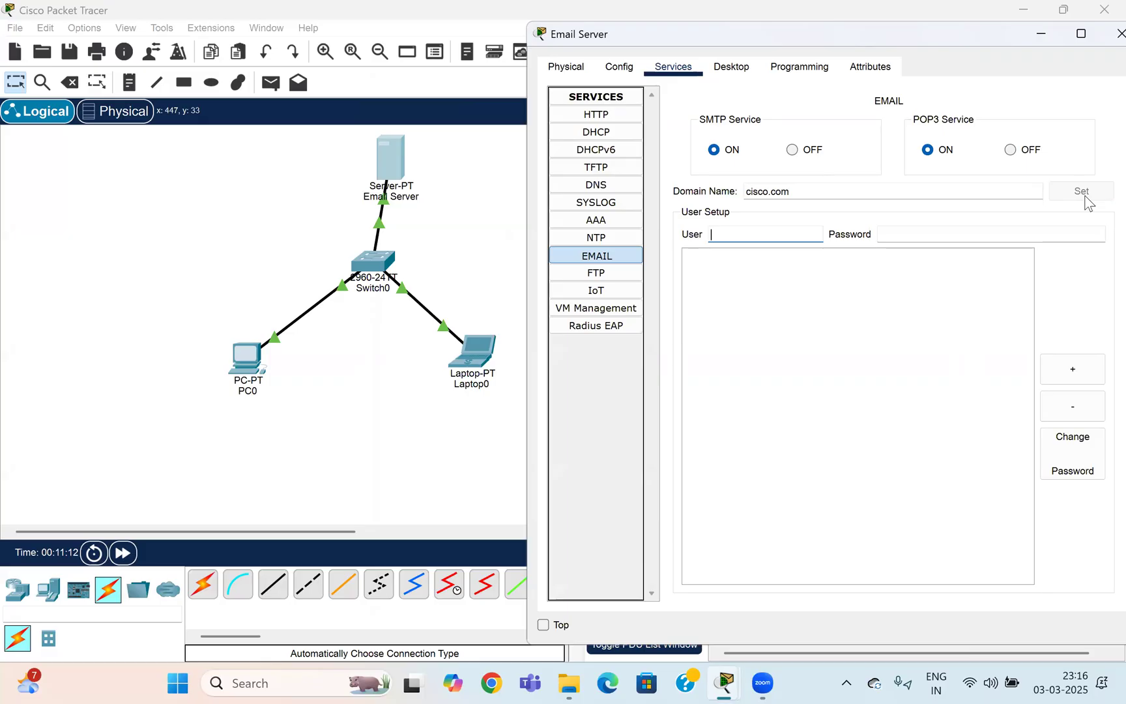
pyautogui.click(793, 236)
pyautogui.press('BackSpace')
pyautogui.press('BackSpace')
pyautogui.press('BackSpace')
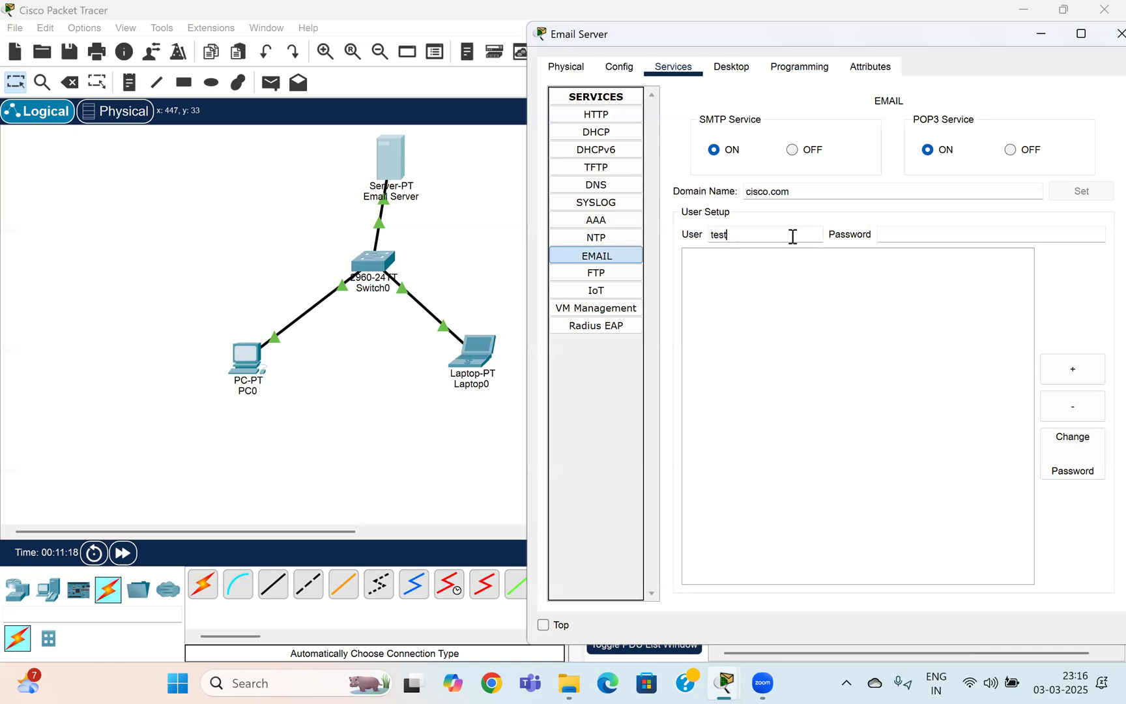
pyautogui.write('user1')
pyautogui.click(930, 238)
pyautogui.write('test@123')
pyautogui.click(1073, 368)
# Add a second mail account user2 with its password and set the server window aside.
pyautogui.click(762, 234)
pyautogui.write('user2')
pyautogui.press('Tab')
pyautogui.write('te')
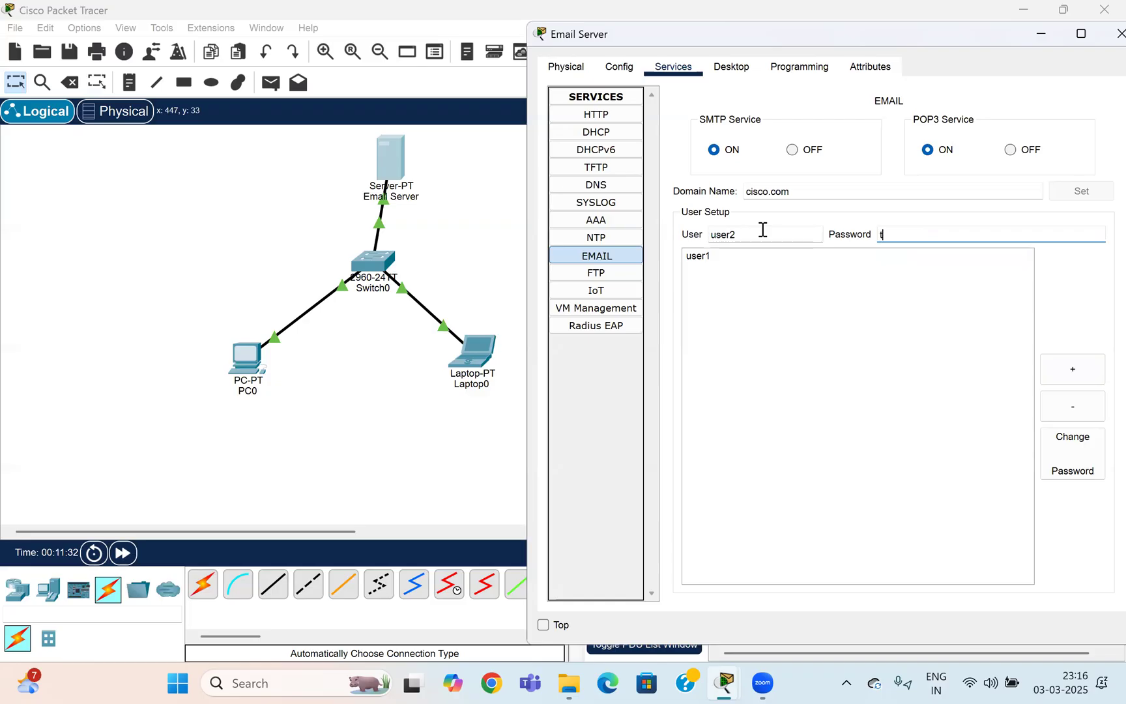
pyautogui.write('st@123')
pyautogui.click(1081, 369)
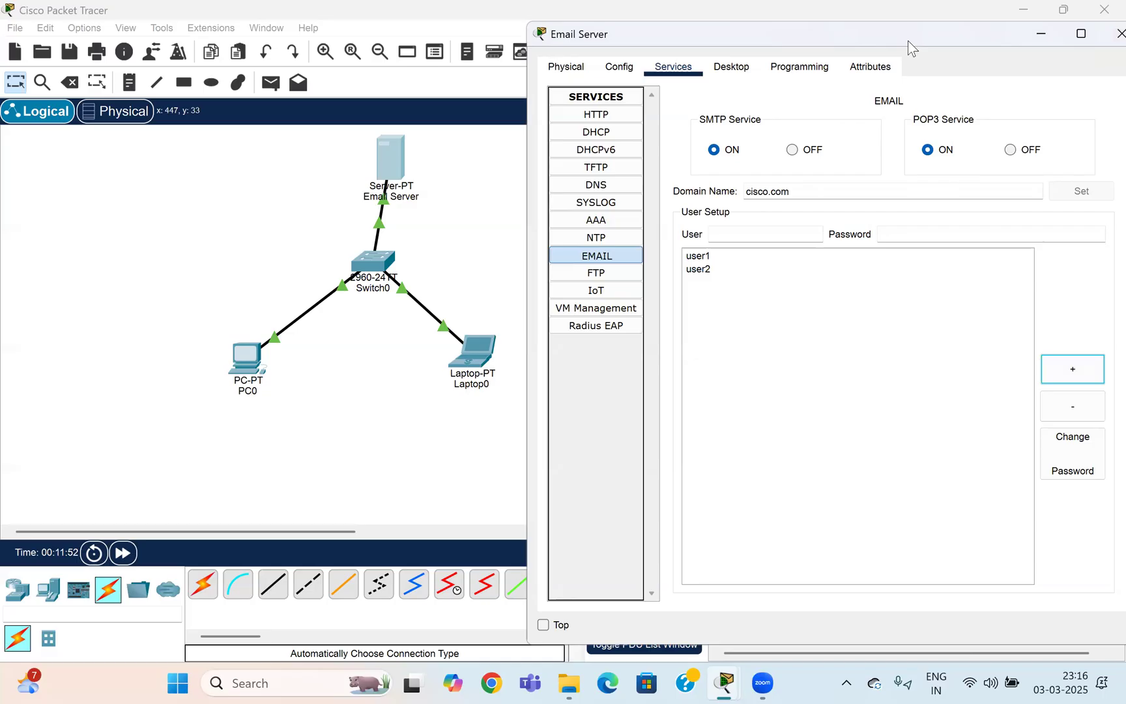
pyautogui.moveTo(909, 46); pyautogui.dragTo(860, 55)
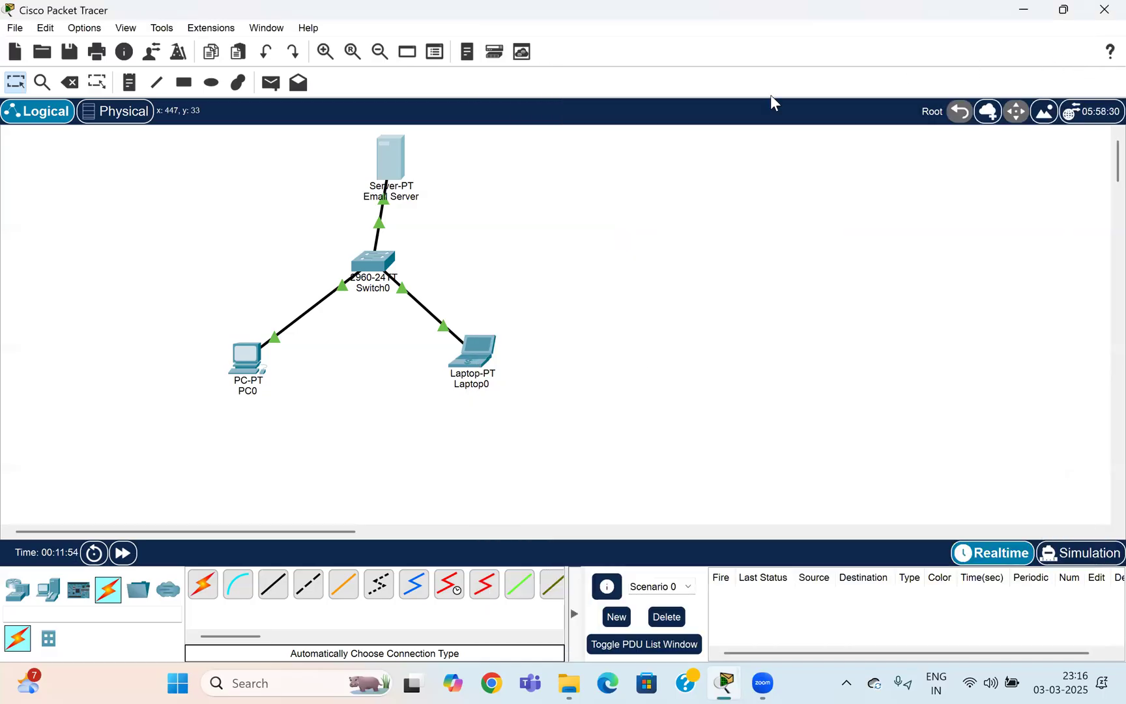
pyautogui.click(252, 363)
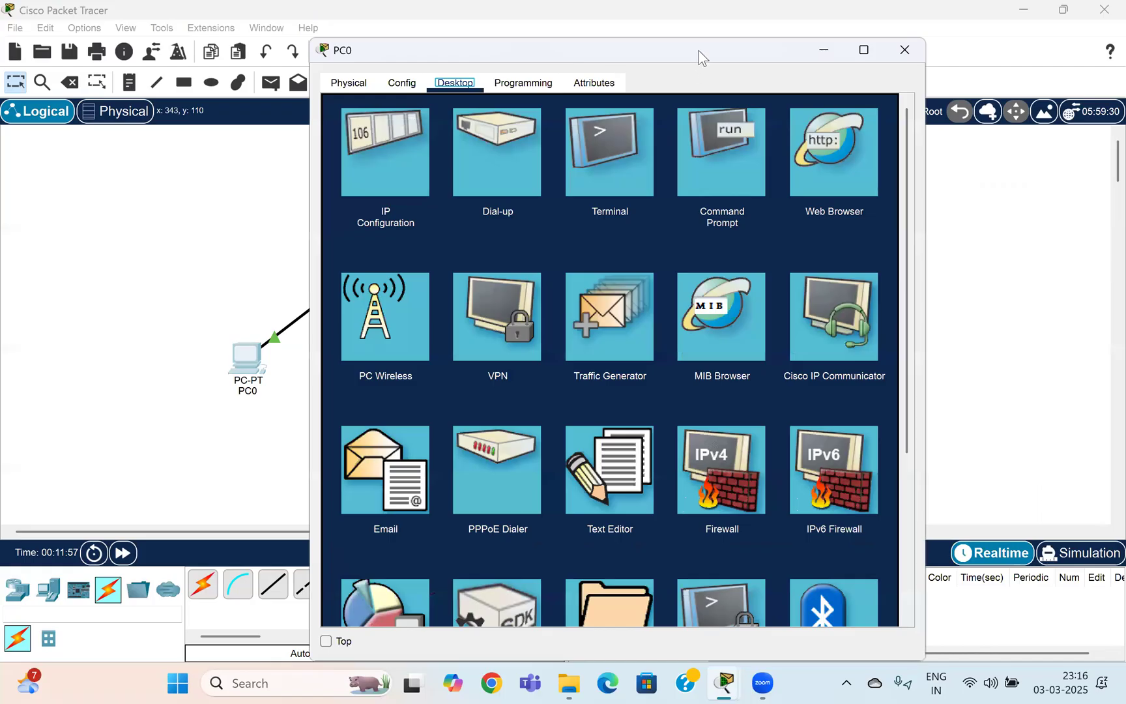
# In PC0's Email client, enter a name, the first account's address, and 192.168.5.2 for both servers.
pyautogui.moveTo(698, 52); pyautogui.dragTo(822, 25)
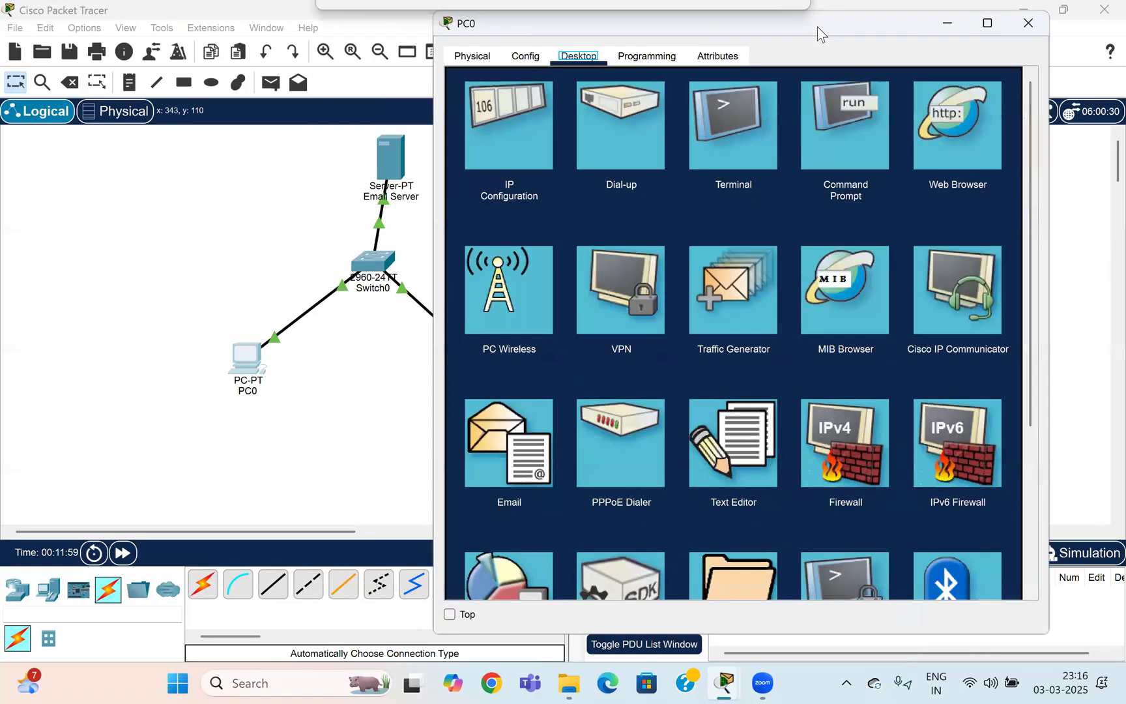
pyautogui.click(515, 454)
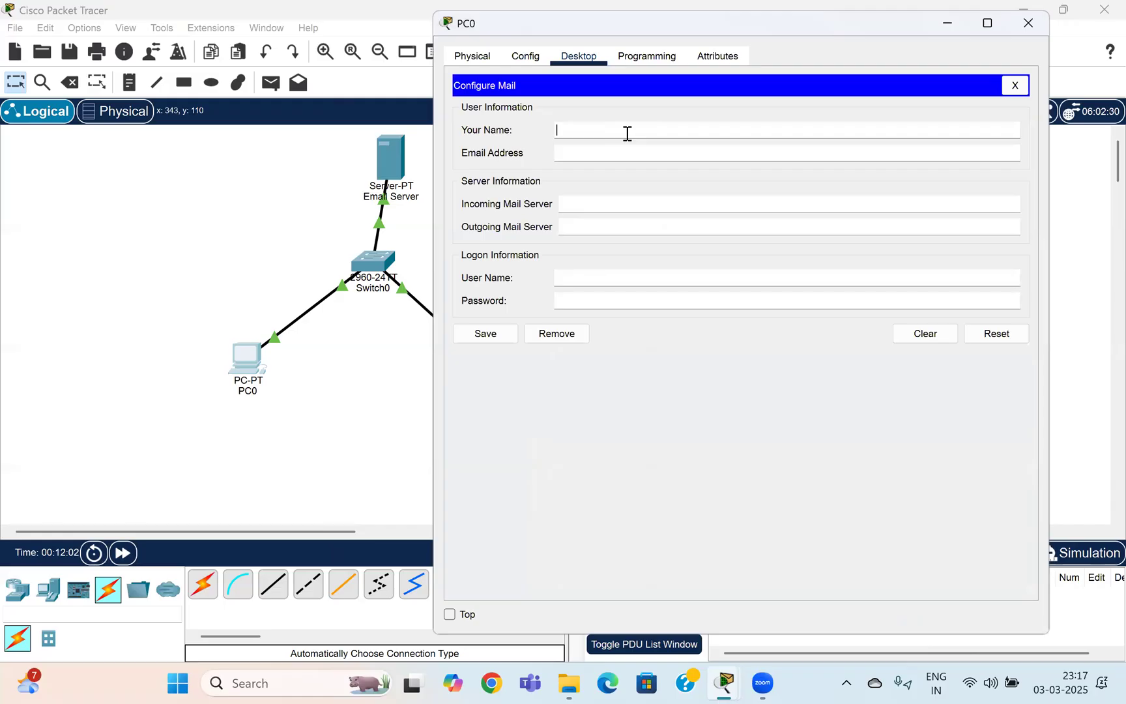
pyautogui.write('Test')
pyautogui.press('Tab')
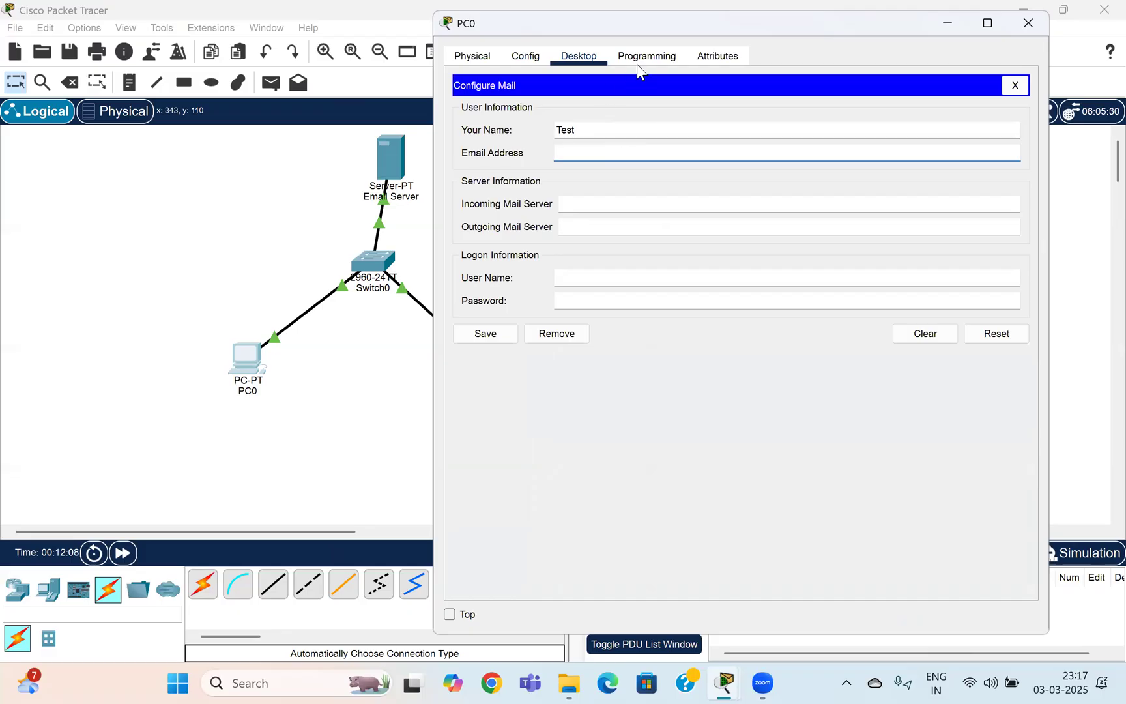
pyautogui.moveTo(797, 26); pyautogui.dragTo(839, 29)
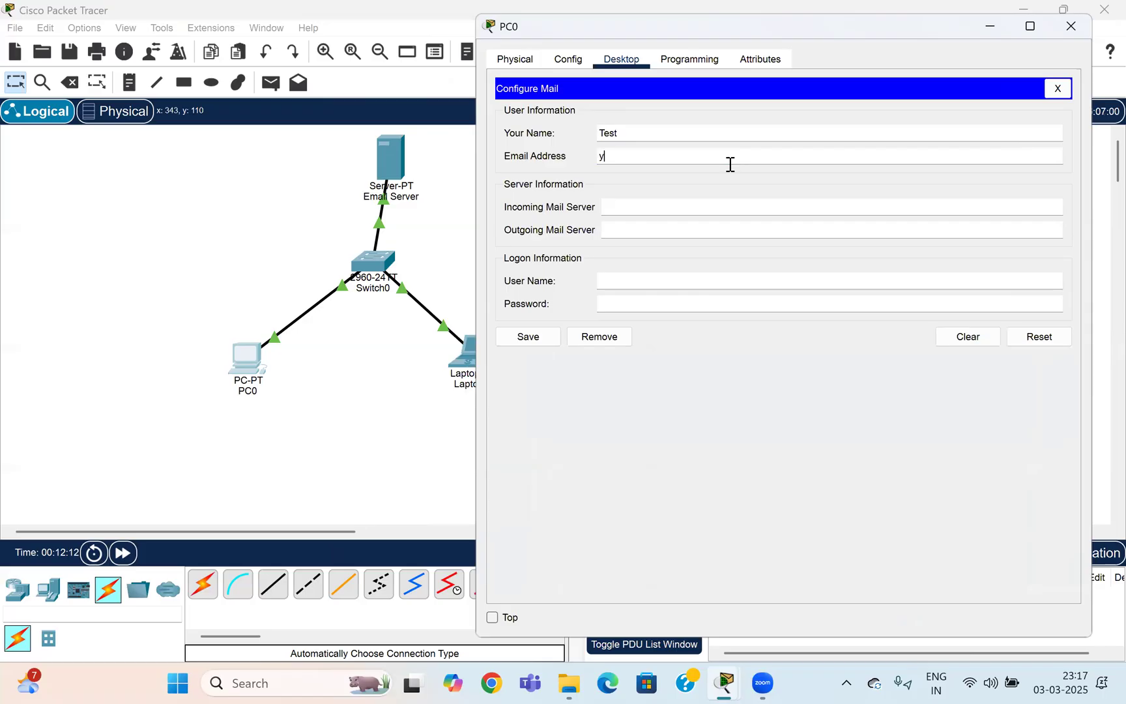
pyautogui.write('user1@cisco.com')
pyautogui.press('Tab')
pyautogui.write('1')
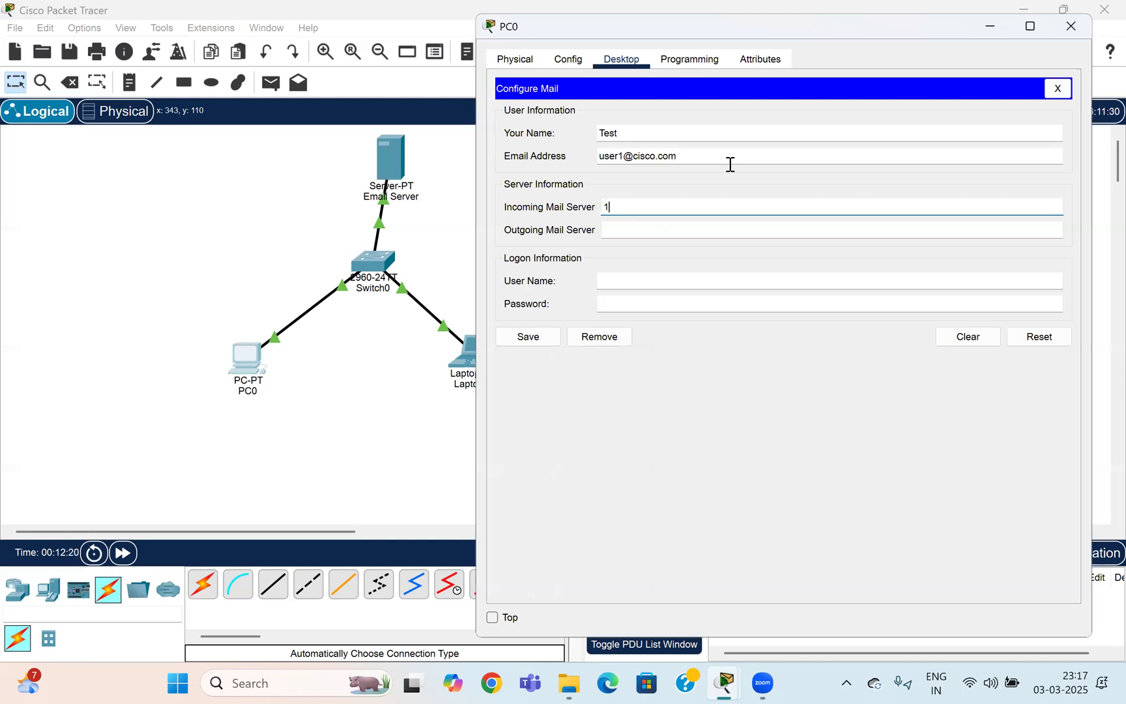
pyautogui.write('92.168.5.2')
pyautogui.doubleClick(673, 206)
pyautogui.hotkey('ctrl', 'c')
pyautogui.click(671, 226)
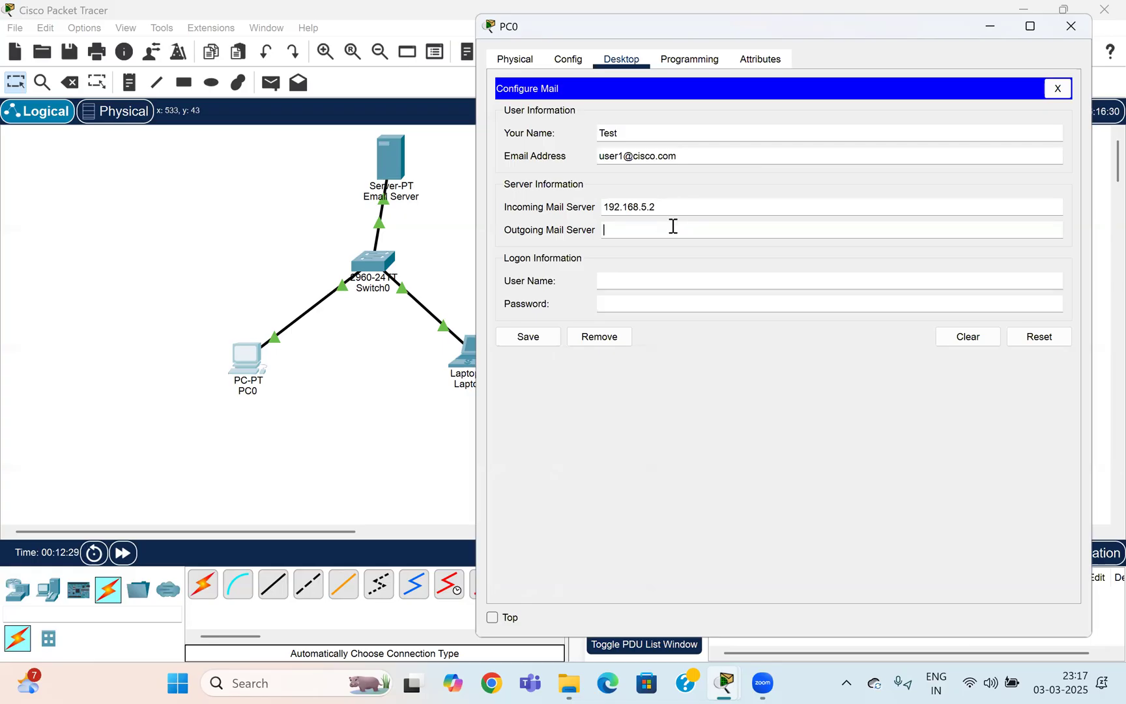
pyautogui.hotkey('ctrl', 'v')
# Enter the logon user name and password, save PC0's mail settings and close the browser.
pyautogui.click(673, 279)
pyautogui.write('user')
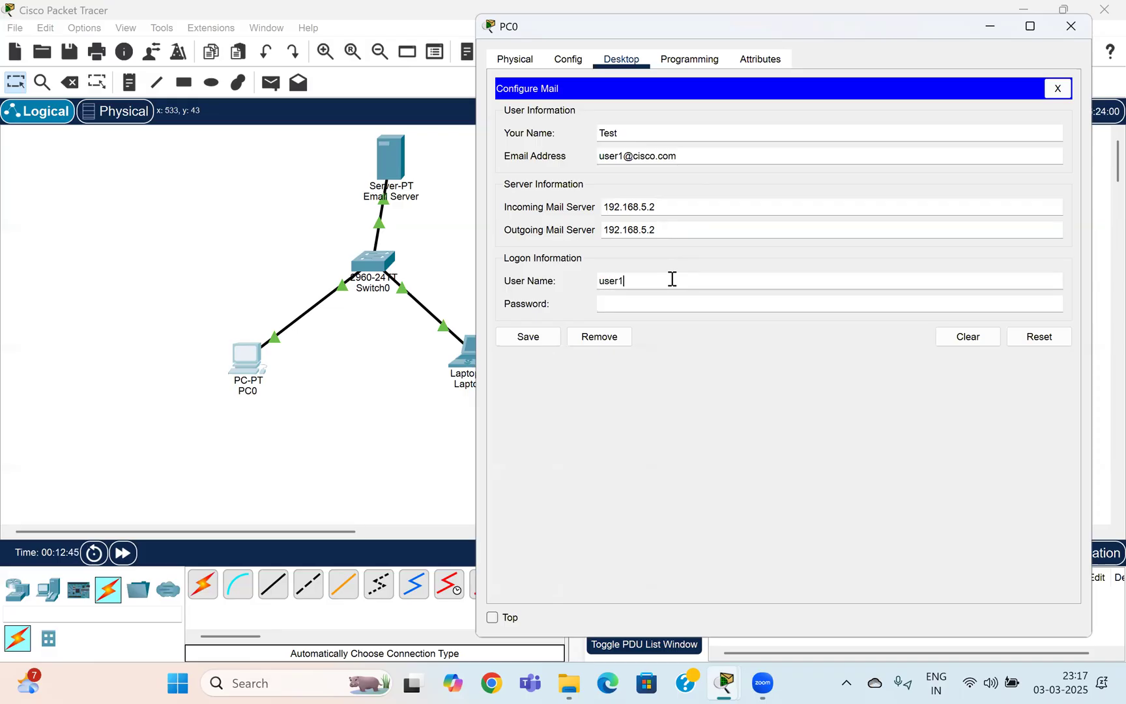
pyautogui.click(661, 311)
pyautogui.write('1234')
pyautogui.click(526, 338)
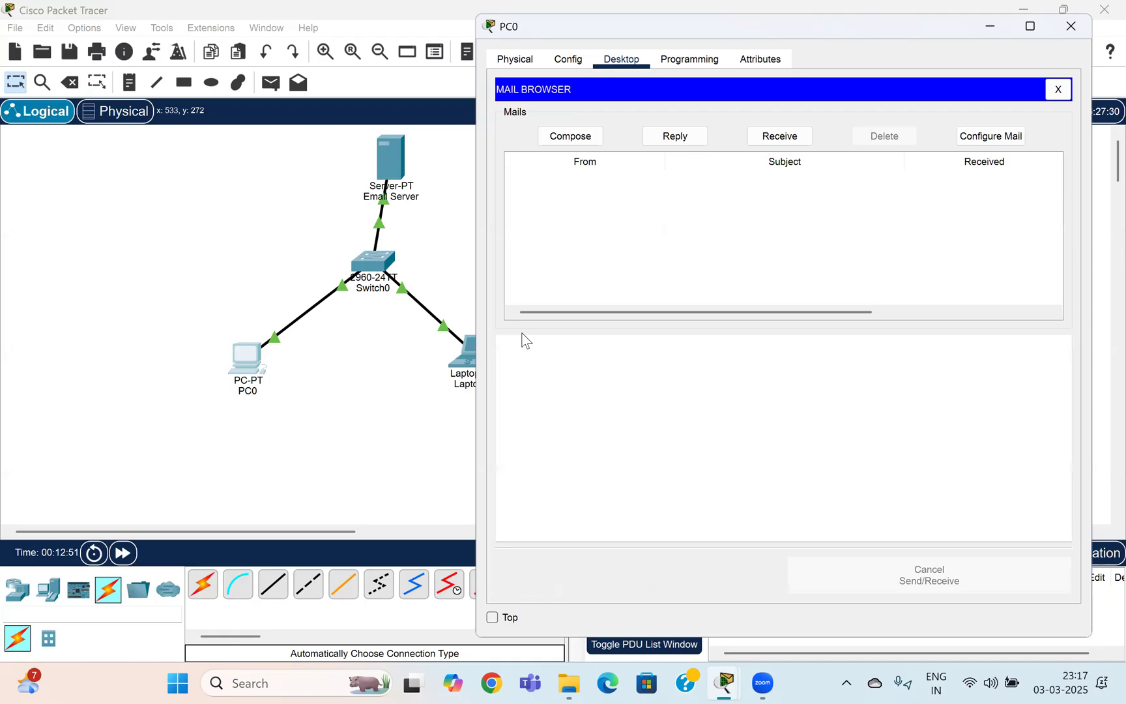
pyautogui.click(1057, 90)
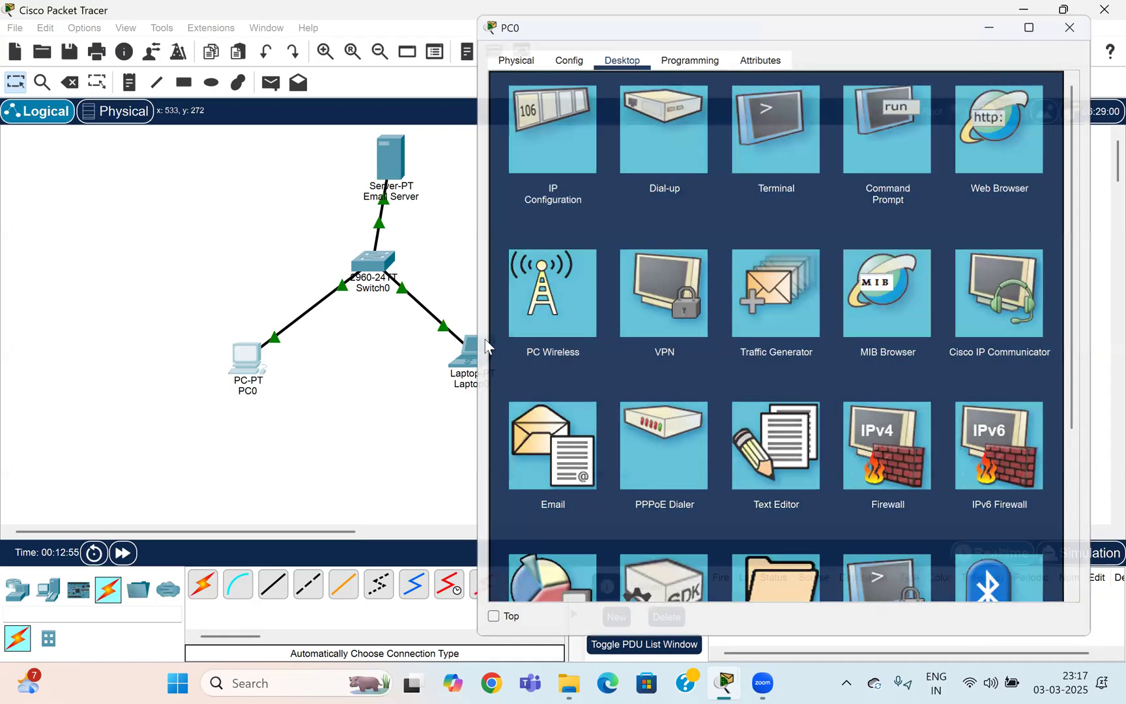
# In Laptop0's Email client, enter a name, the second account's address, and 192.168.5.2 for both servers.
pyautogui.click(470, 352)
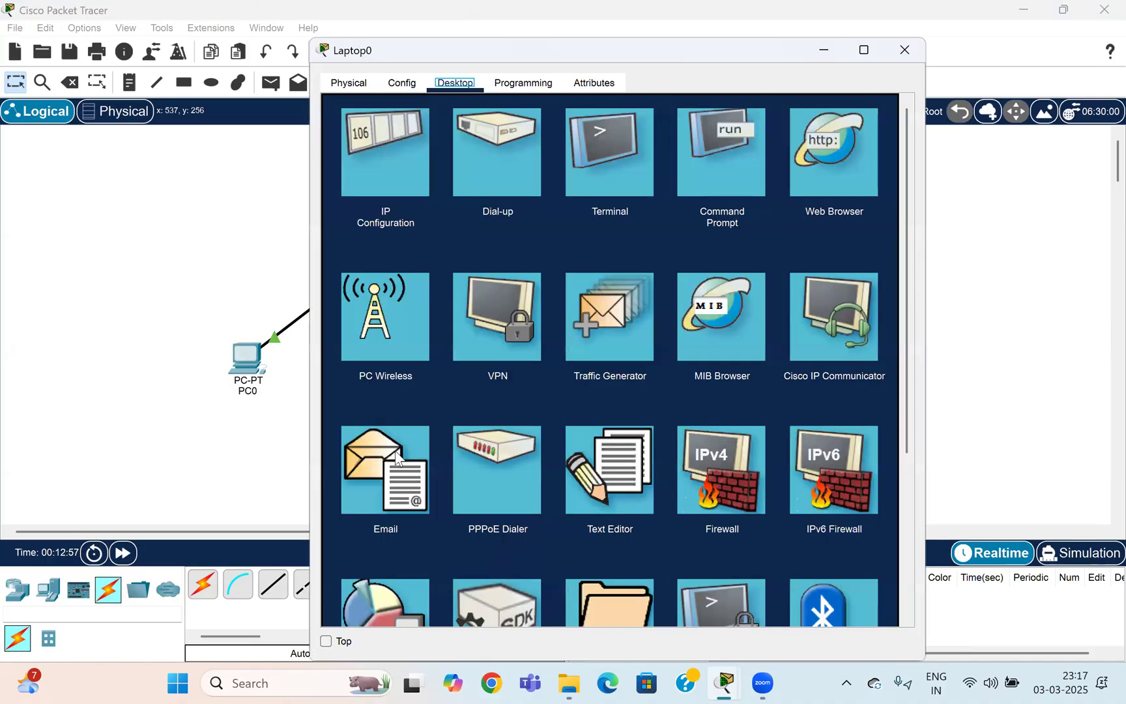
pyautogui.click(398, 456)
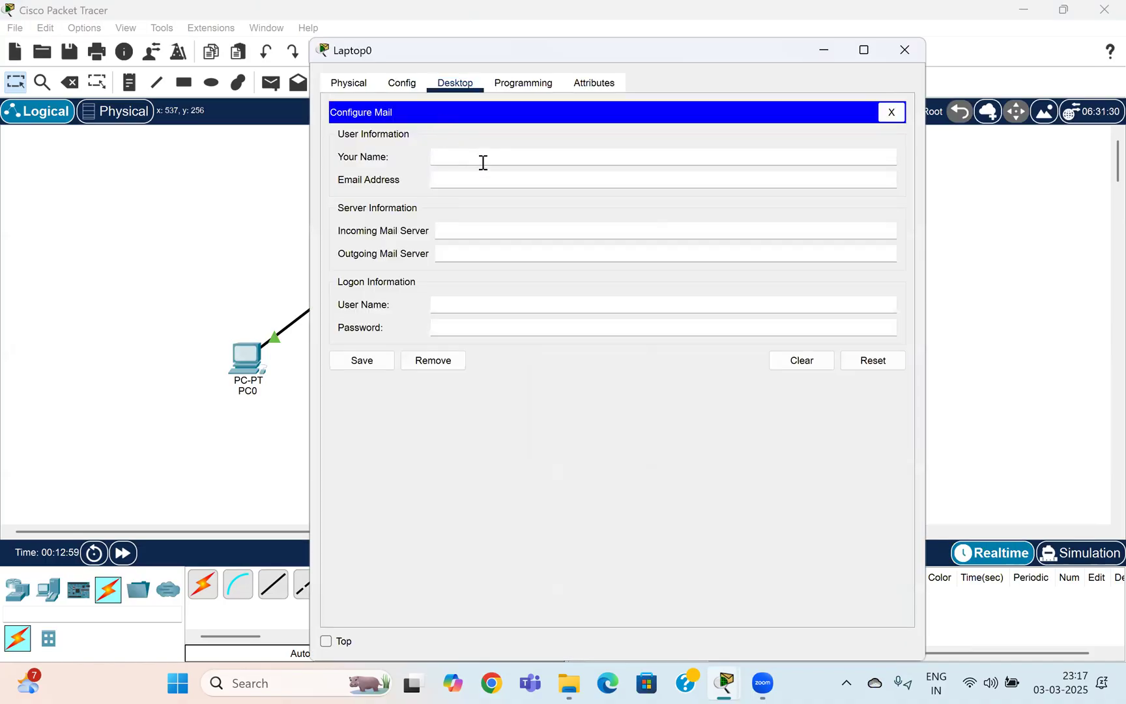
pyautogui.write('user')
pyautogui.press('BackSpace')
pyautogui.write('2')
pyautogui.click(481, 178)
pyautogui.write('user2@cisco.com')
pyautogui.click(485, 229)
pyautogui.hotkey('ctrl', 'v')
pyautogui.click(513, 253)
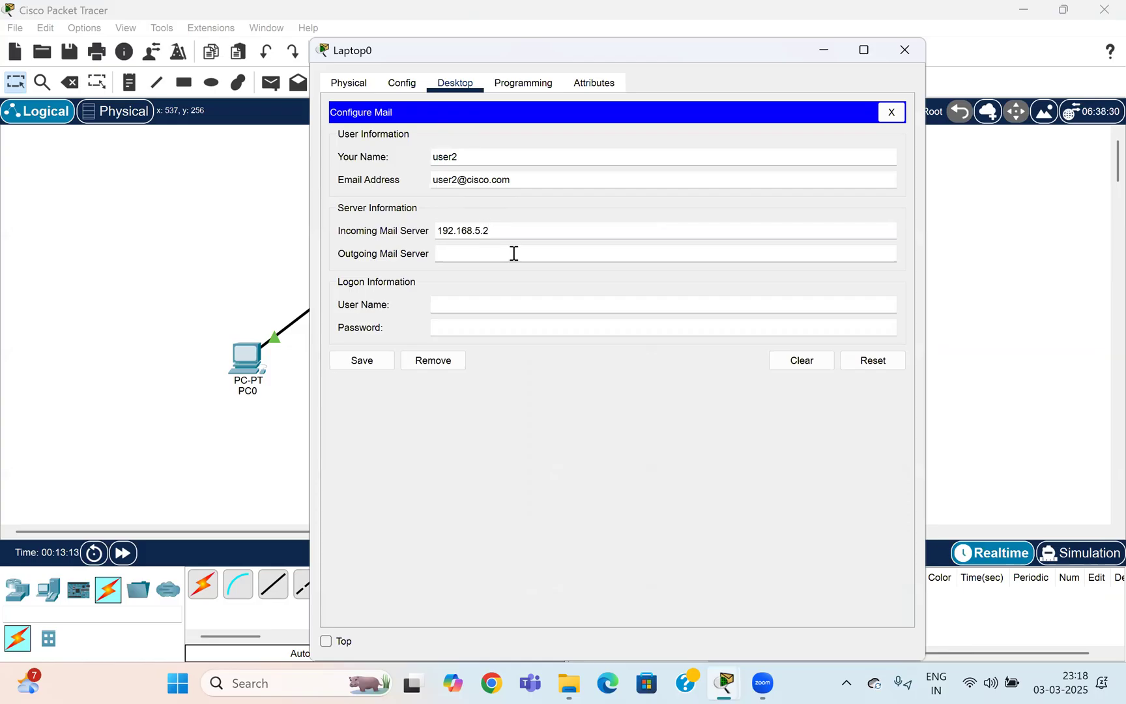
pyautogui.hotkey('ctrl', 'v')
# Enter logon user name user2 and its password, save, and close the laptop's windows.
pyautogui.click(533, 304)
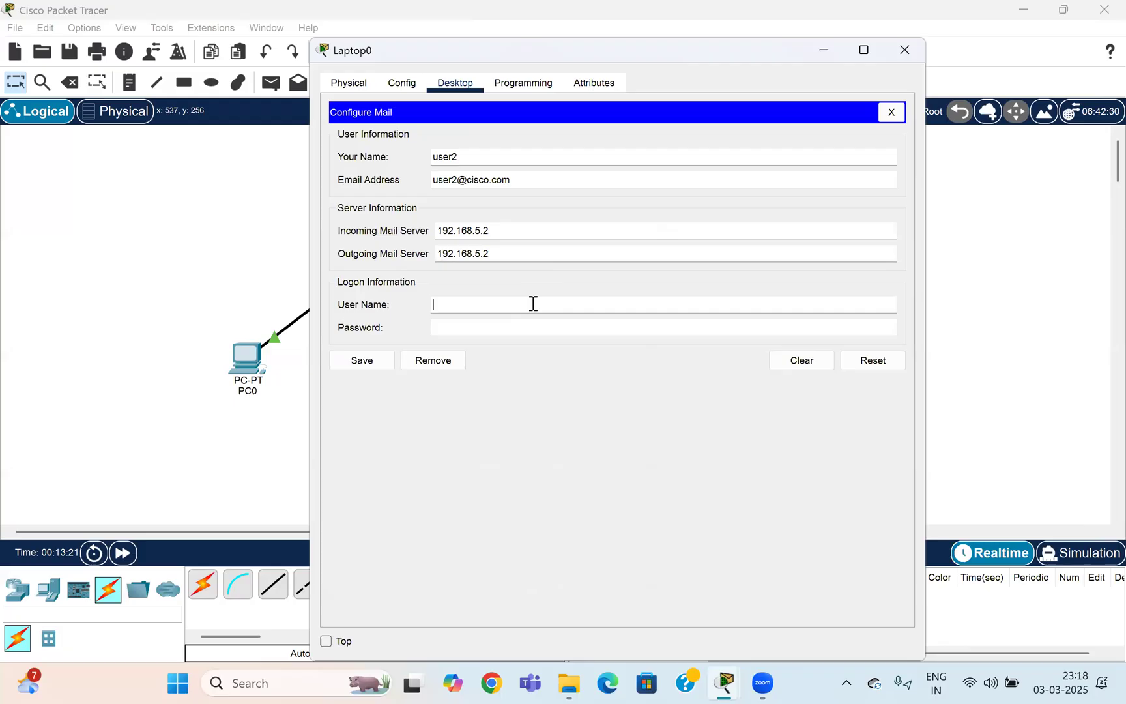
pyautogui.write('user2')
pyautogui.press('Tab')
pyautogui.write('1234')
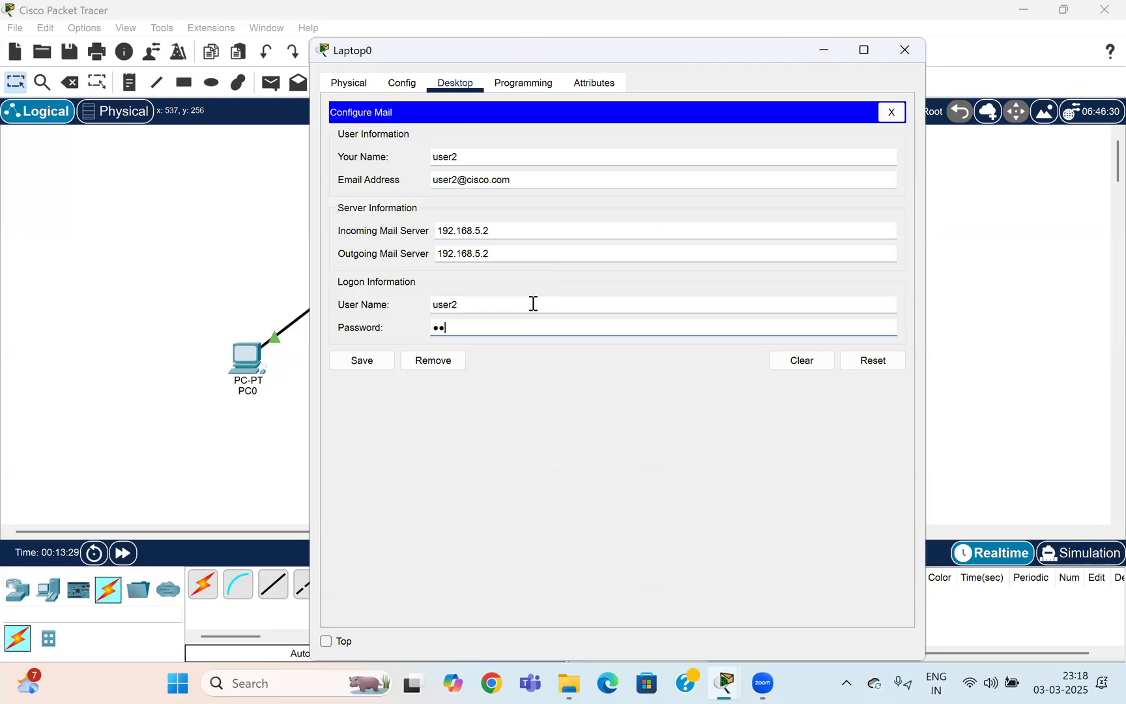
pyautogui.write('5678')
pyautogui.click(365, 368)
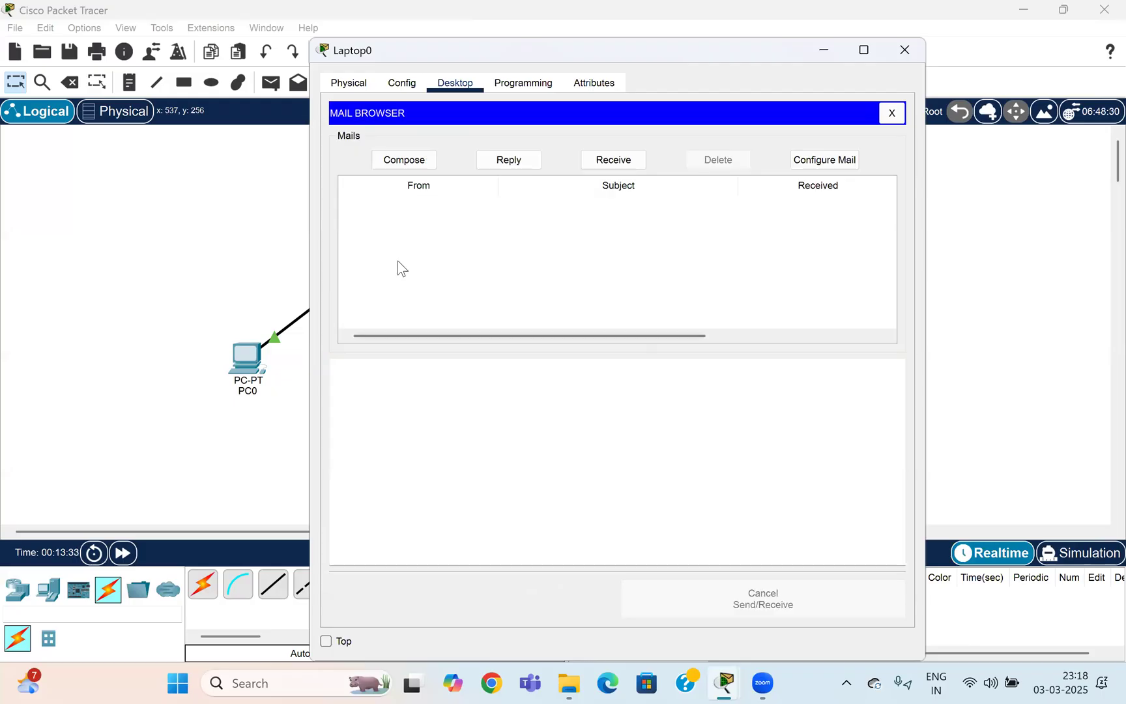
pyautogui.click(892, 112)
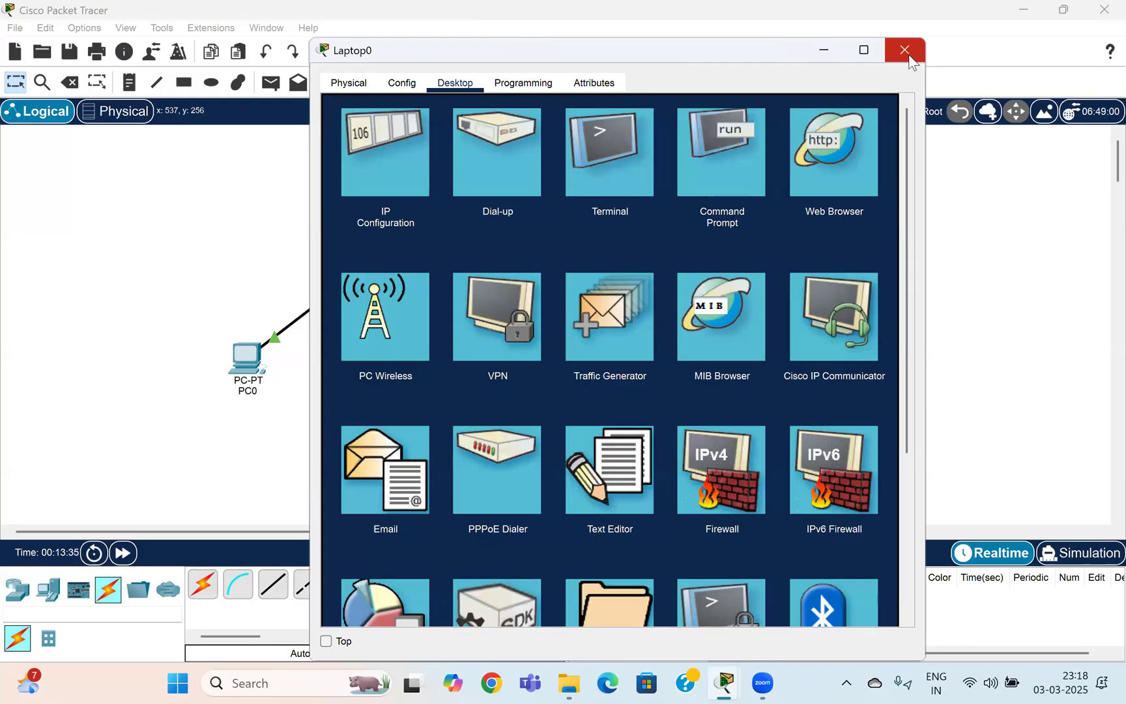
pyautogui.click(908, 57)
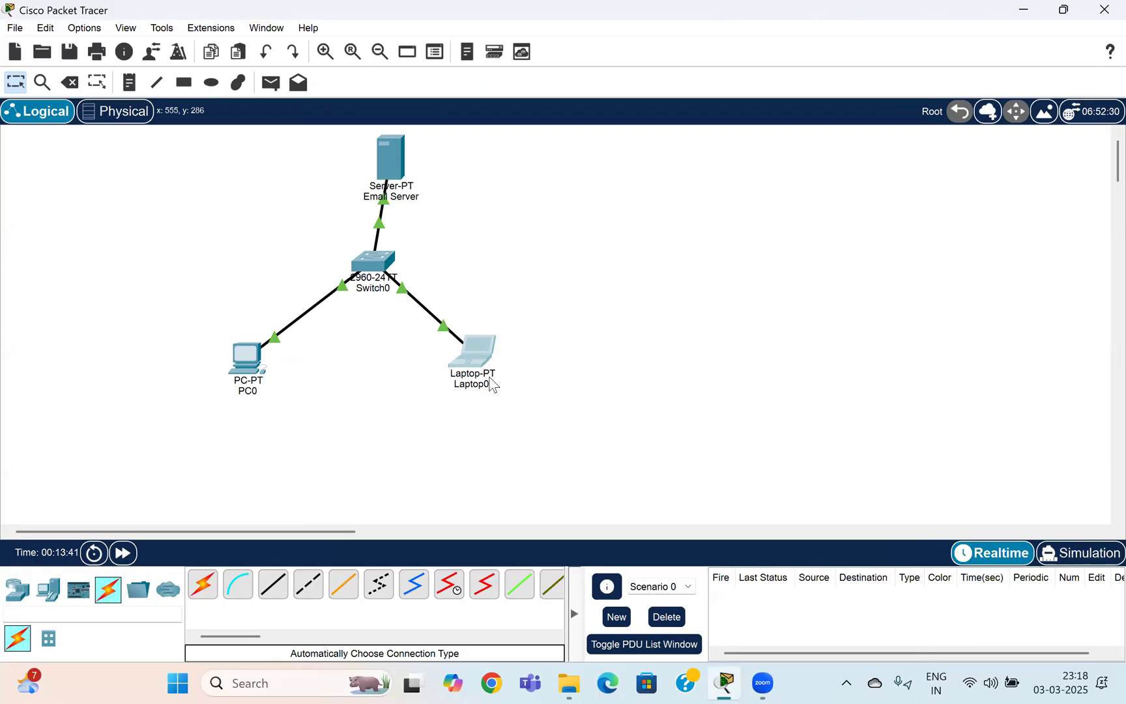
# On PC0, compose a new email to the laptop user's account with subject 'Test Email'.
pyautogui.click(242, 363)
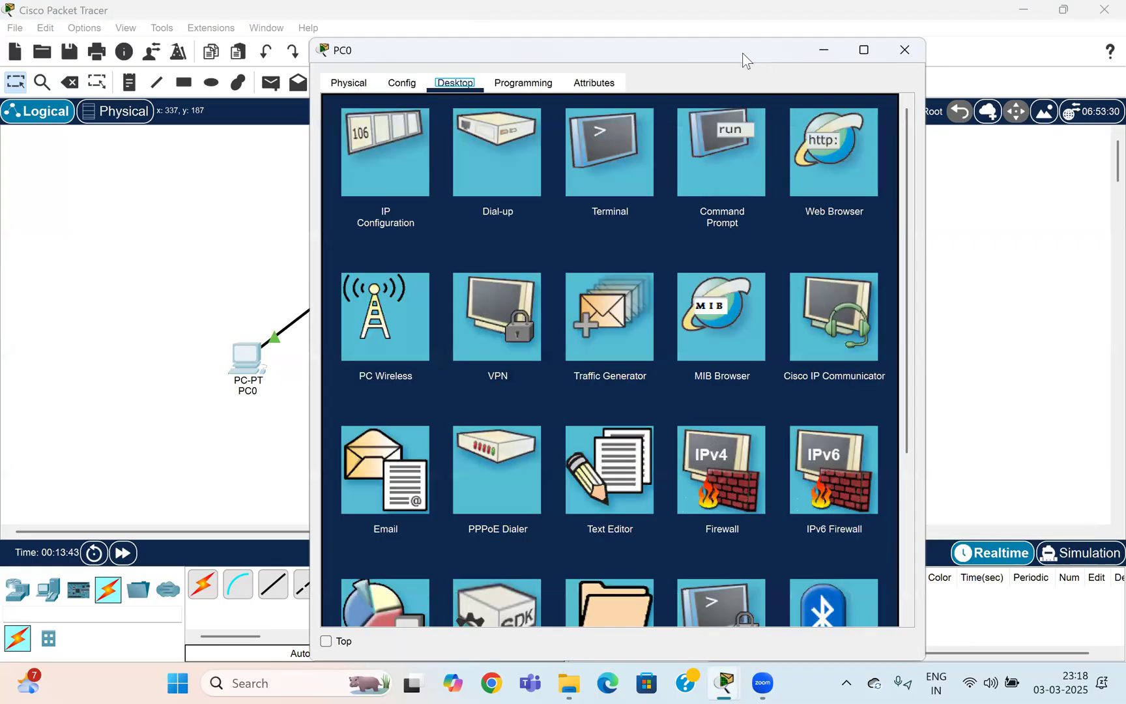
pyautogui.moveTo(742, 53); pyautogui.dragTo(949, 29)
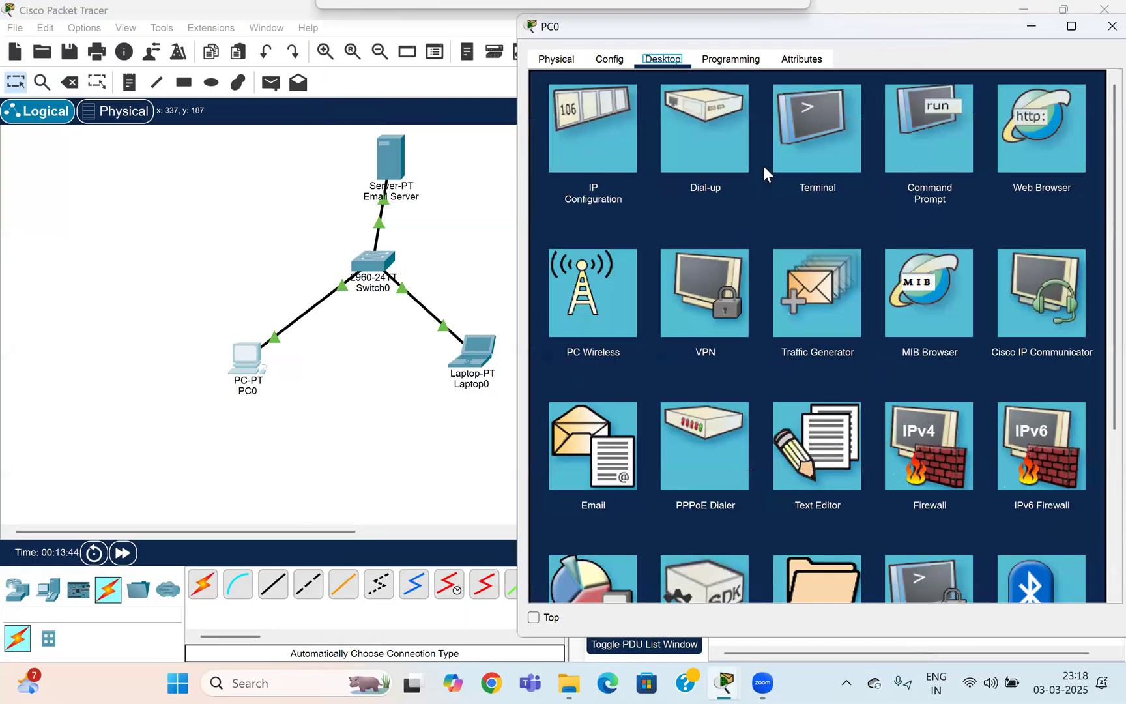
pyautogui.click(620, 450)
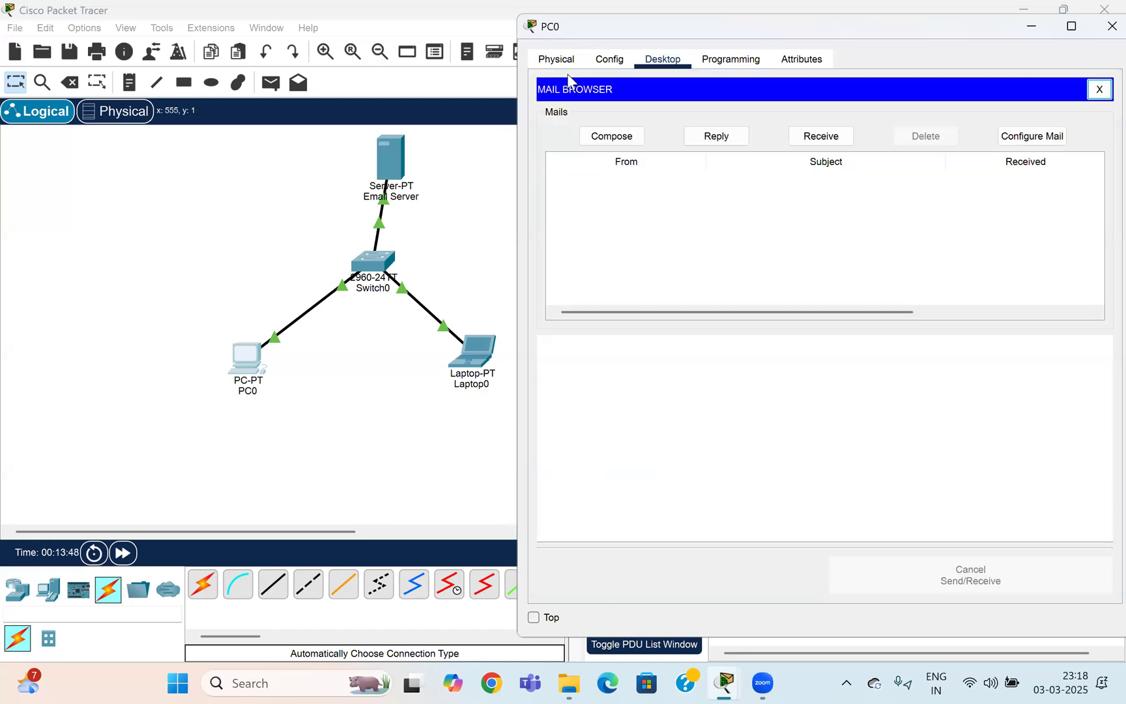
pyautogui.click(608, 138)
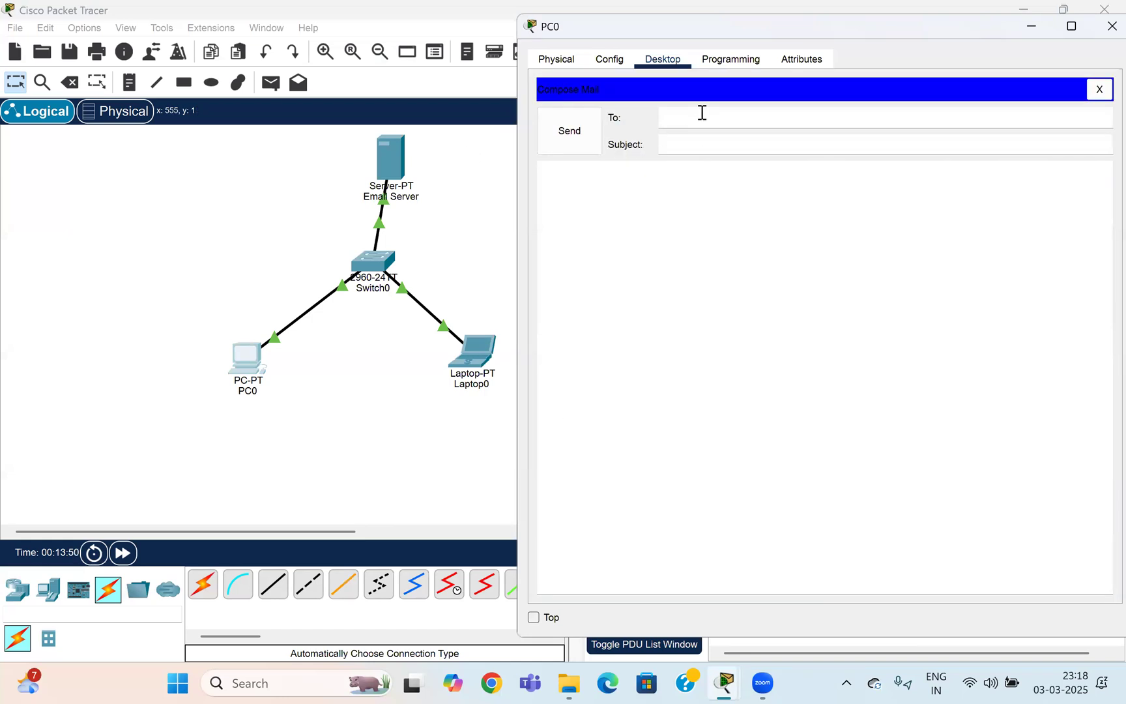
pyautogui.click(701, 112)
pyautogui.write('user2@cisco.com')
pyautogui.press('Tab')
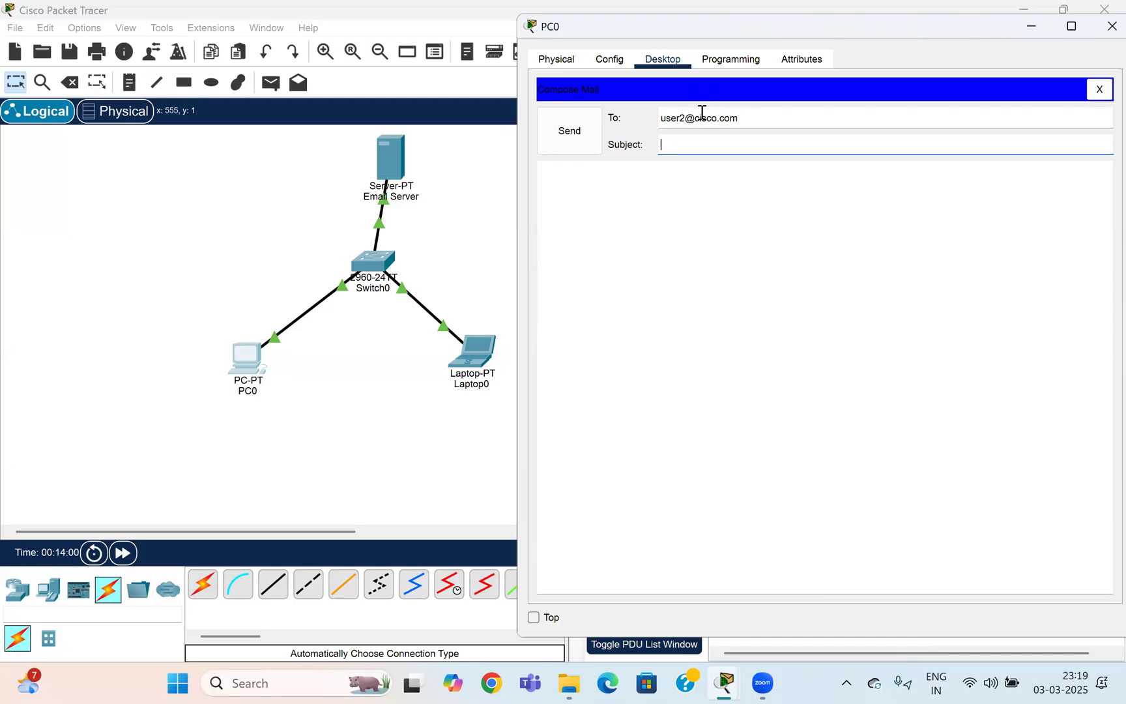
pyautogui.write('Test Email')
# Write the body 'Hi, How are you? This is a test email', send it, and check for new mail.
pyautogui.click(684, 182)
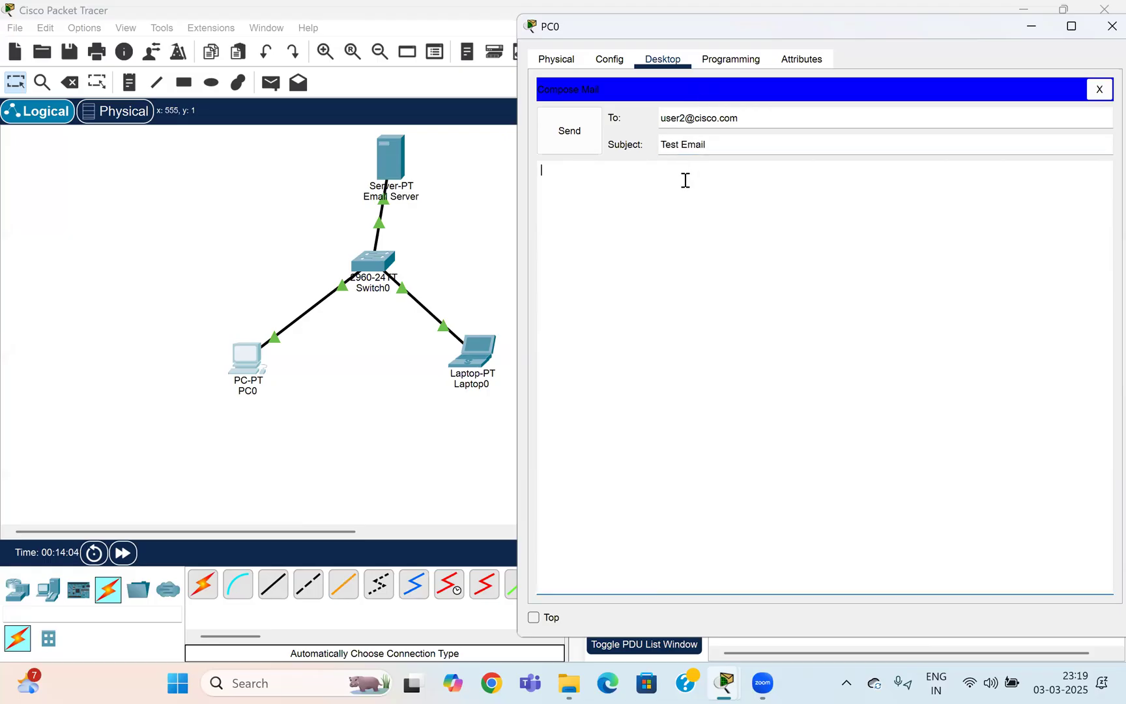
pyautogui.write('Hi,')
pyautogui.press('Return')
pyautogui.write('How are you?')
pyautogui.press('Return')
pyautogui.write('This is a ')
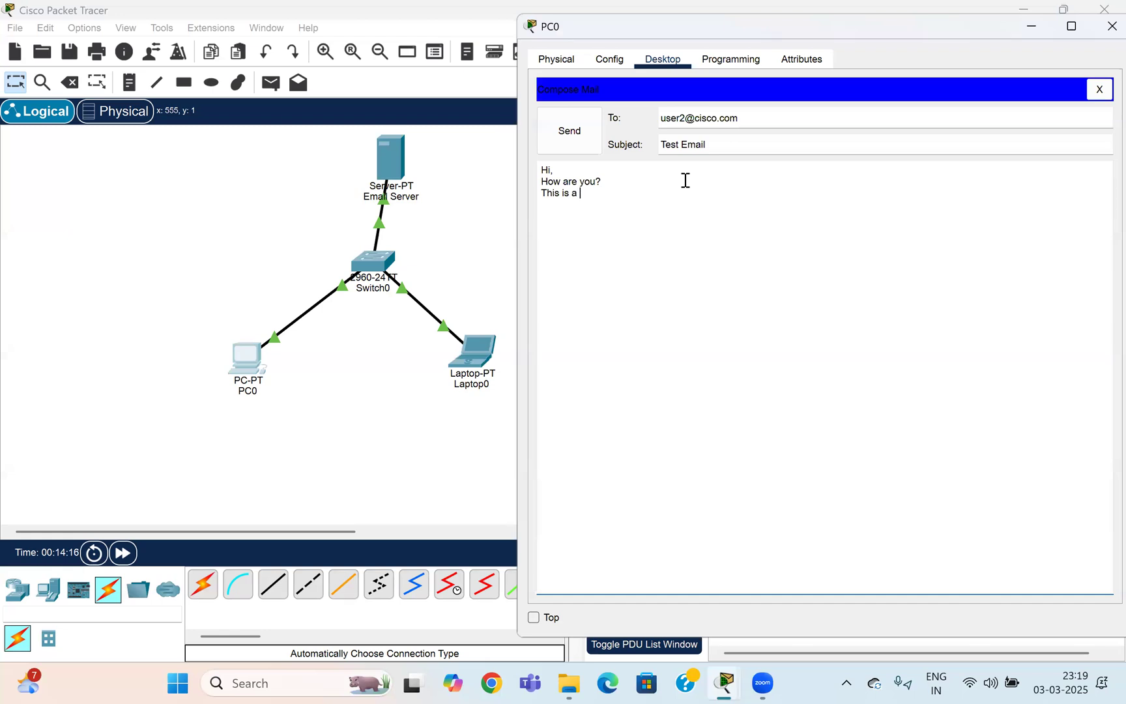
pyautogui.write('test email')
pyautogui.click(754, 86)
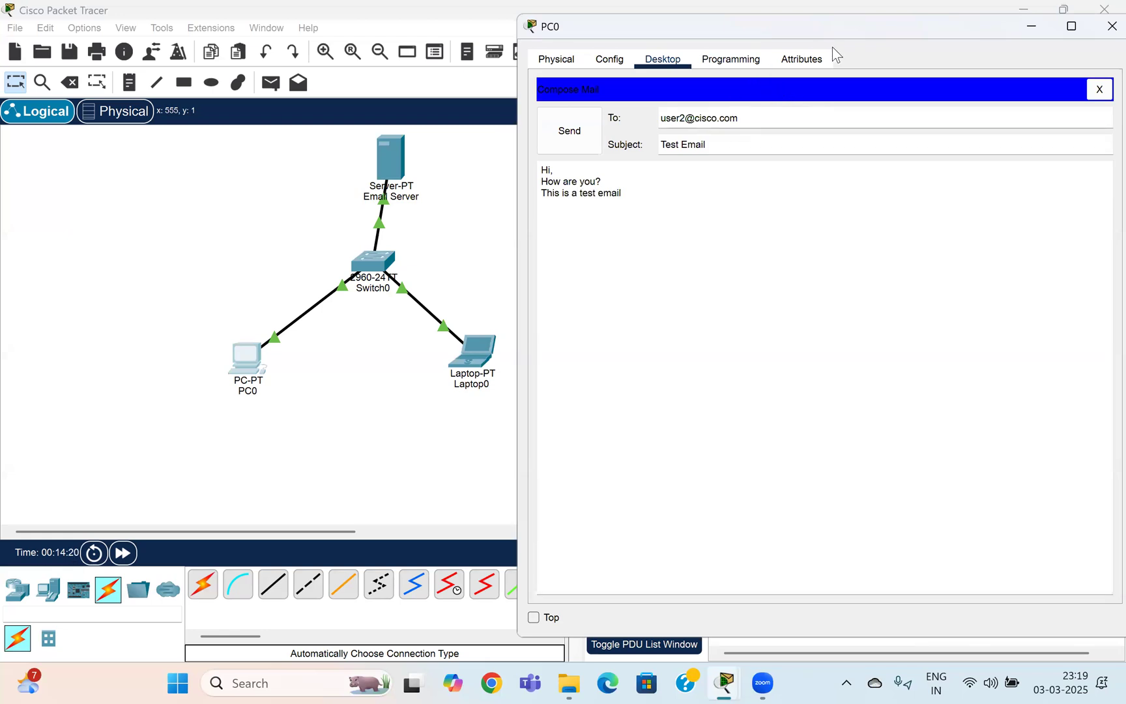
pyautogui.moveTo(837, 20); pyautogui.dragTo(772, 14)
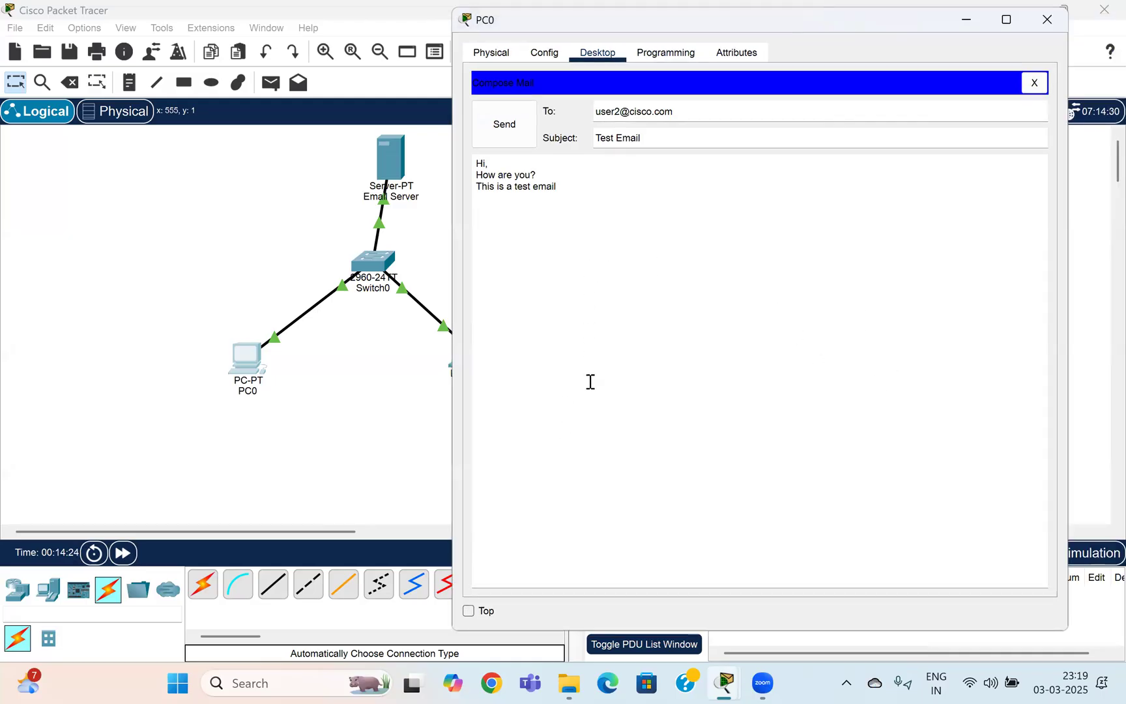
pyautogui.click(516, 130)
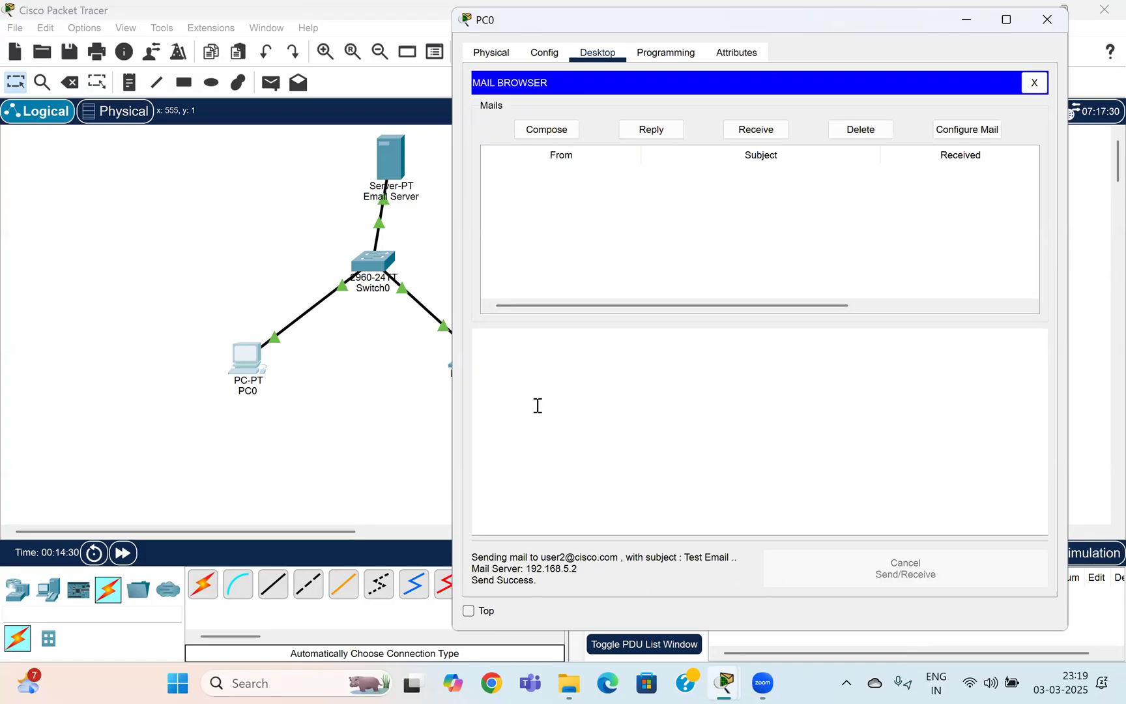
pyautogui.click(757, 133)
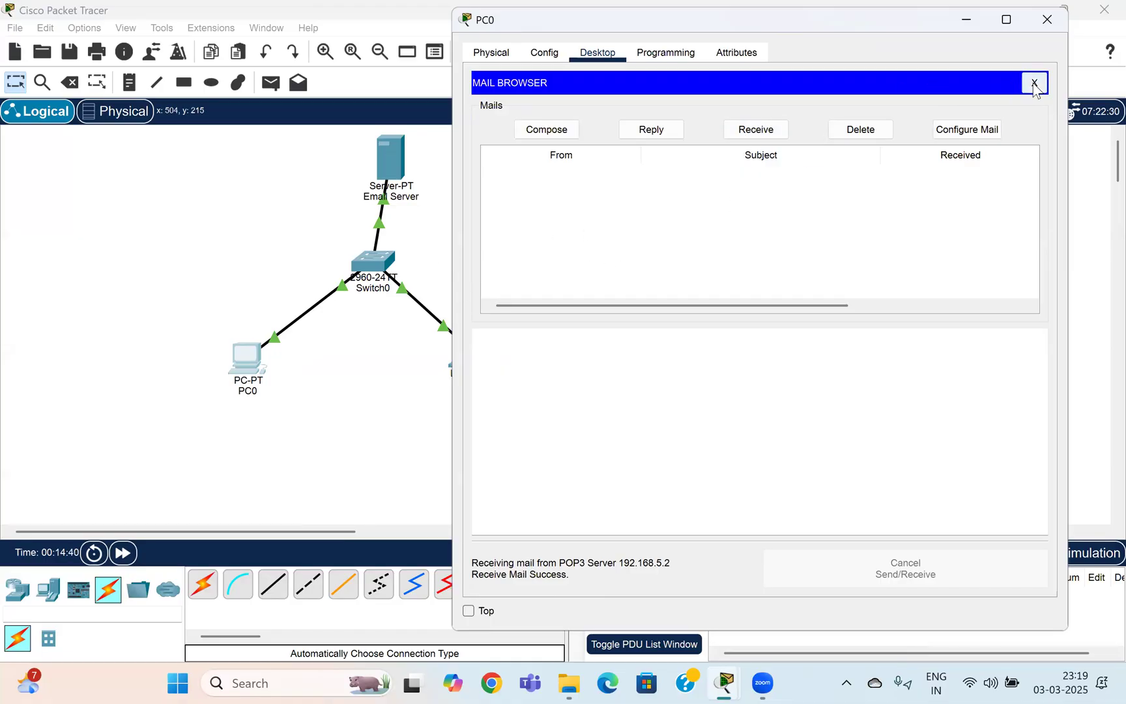
pyautogui.click(1047, 19)
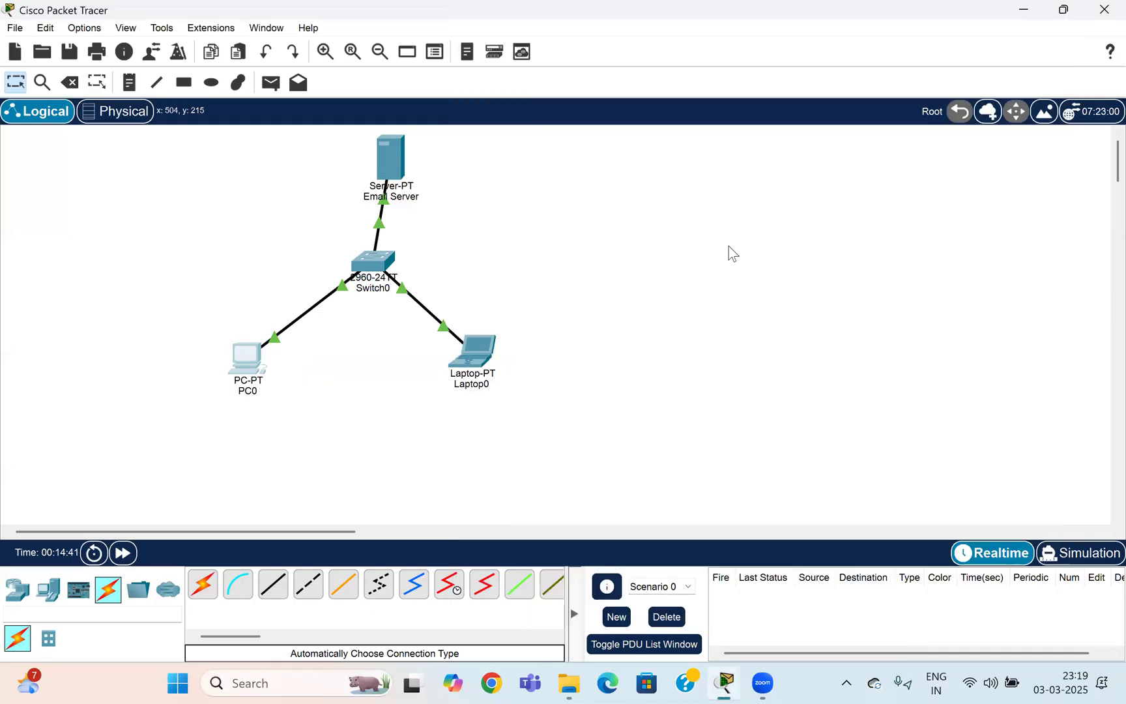
# Fetch new mail on Laptop0 and open PC0's Test Email message.
pyautogui.click(491, 358)
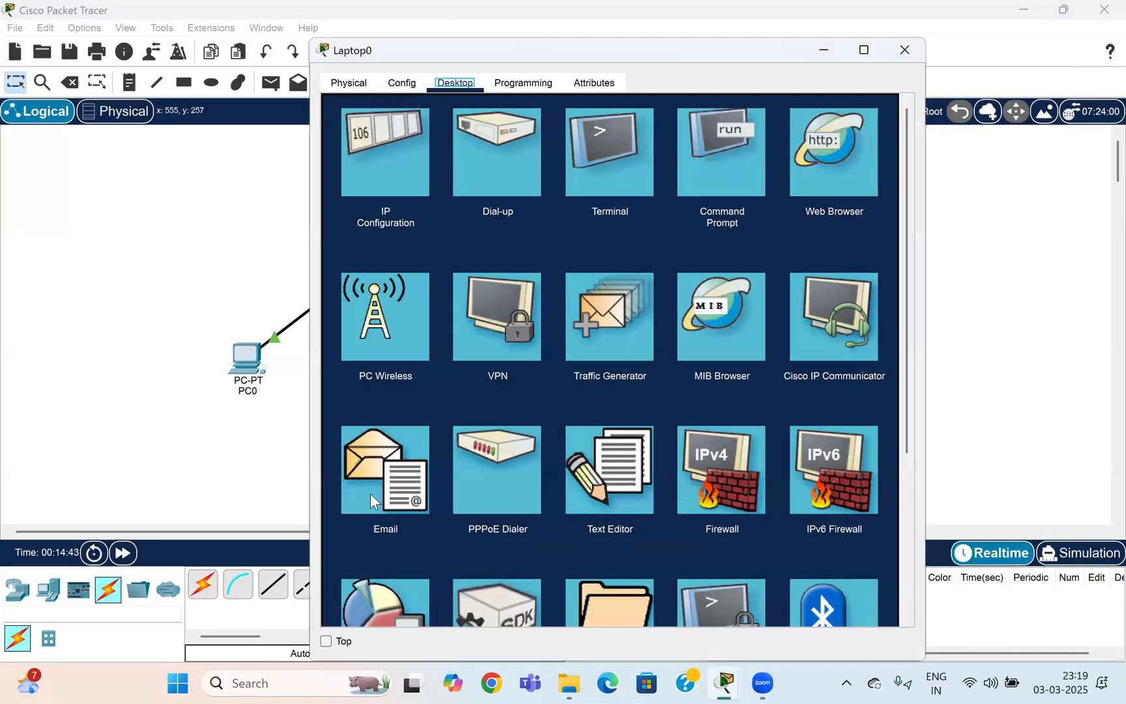
pyautogui.click(373, 501)
pyautogui.click(613, 159)
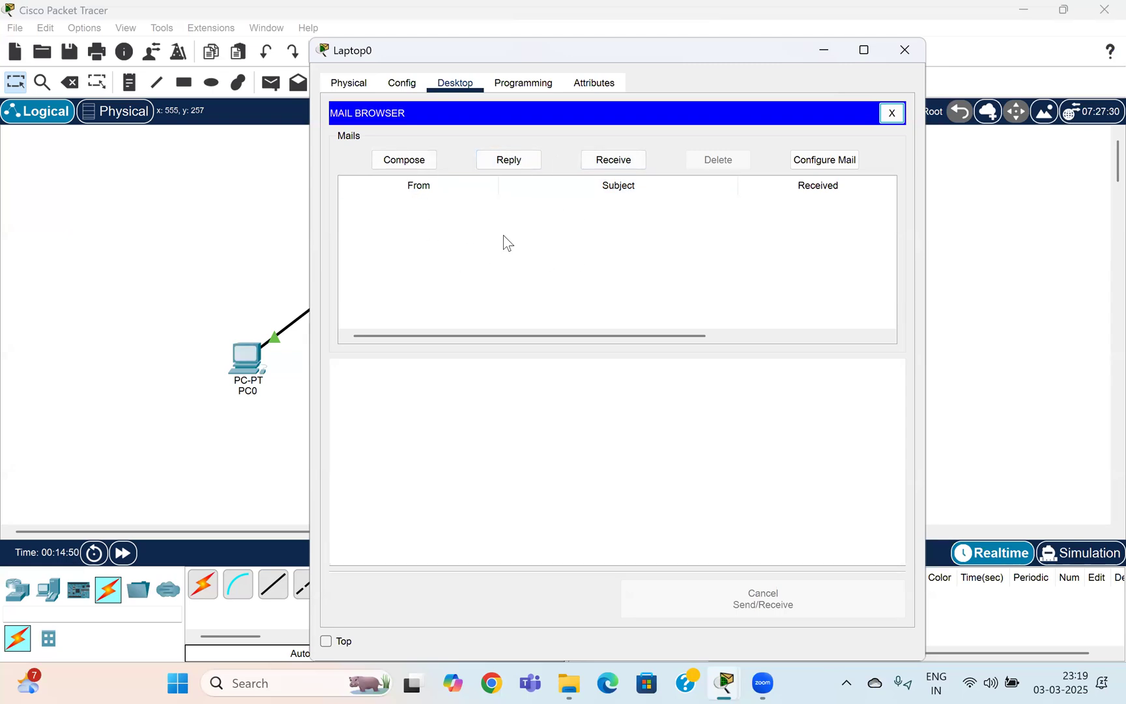
pyautogui.click(619, 164)
pyautogui.click(422, 209)
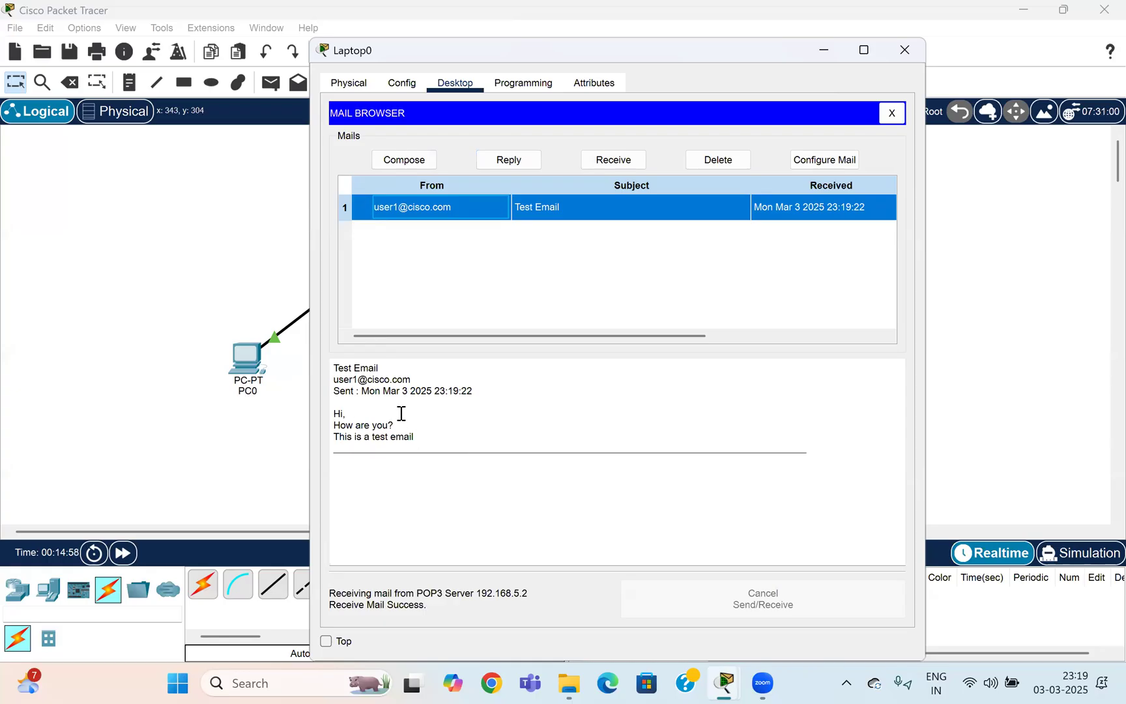
# Reply to PC0 with 'Hi User1, i am doing well. How about you', then close Laptop0.
pyautogui.click(519, 161)
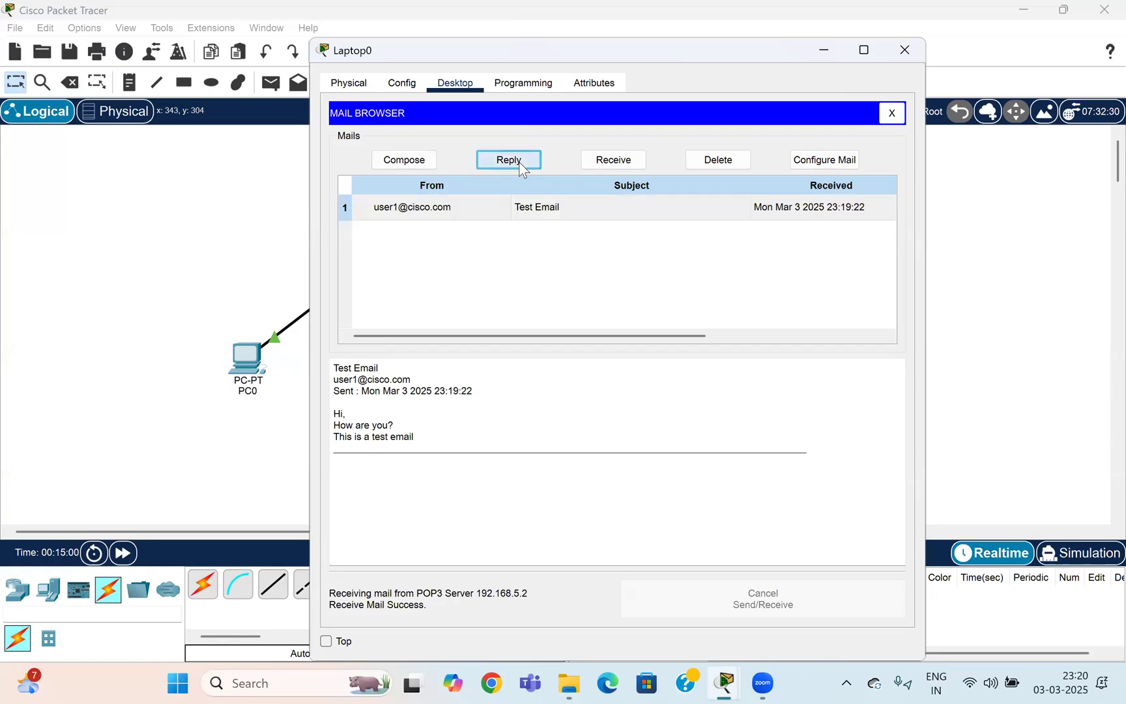
pyautogui.click(407, 212)
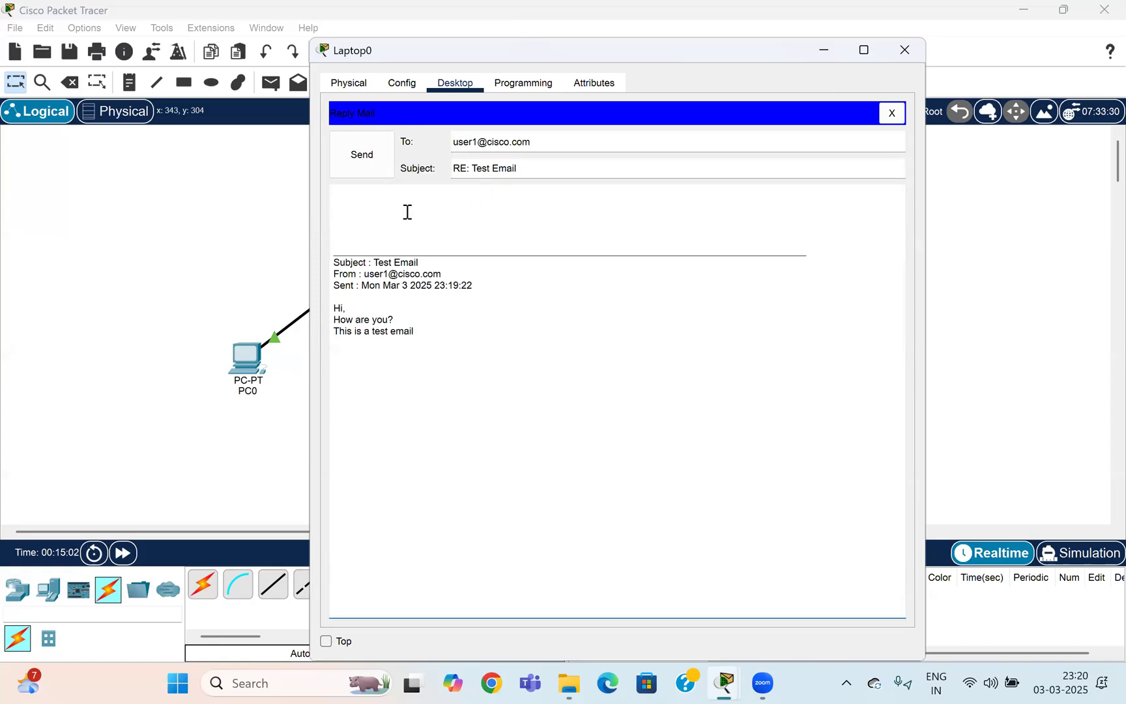
pyautogui.write('Hi User1,')
pyautogui.press('Return')
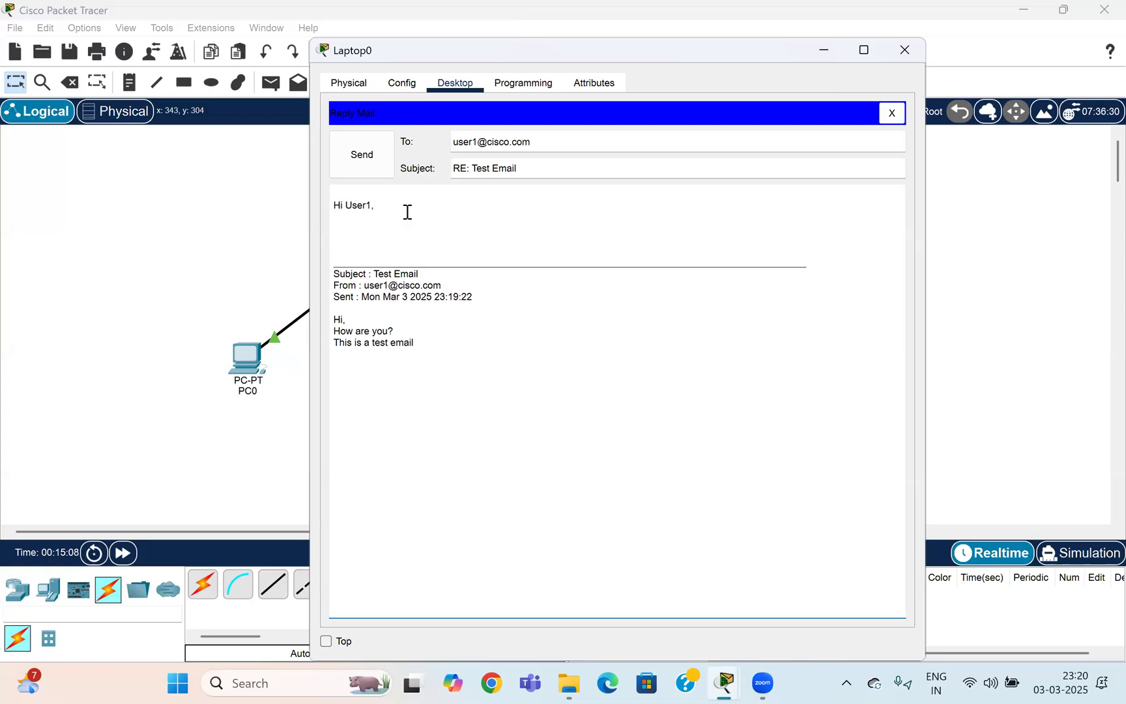
pyautogui.write('i am doing well')
pyautogui.write('. How about you!!')
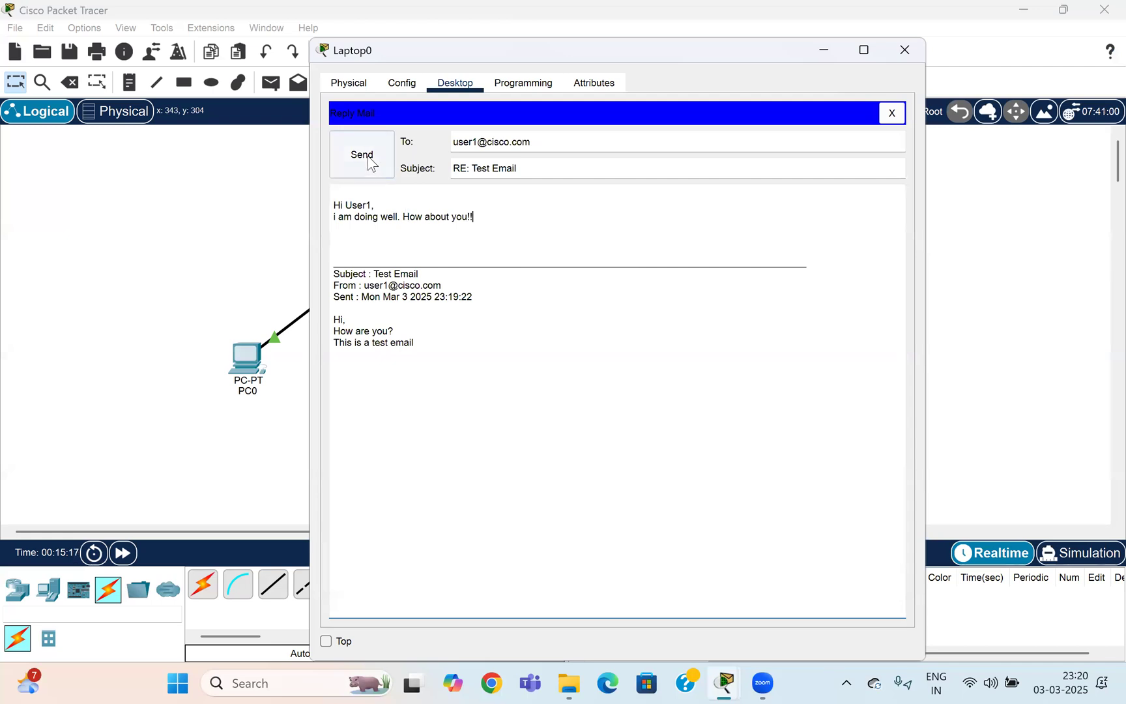
pyautogui.click(366, 158)
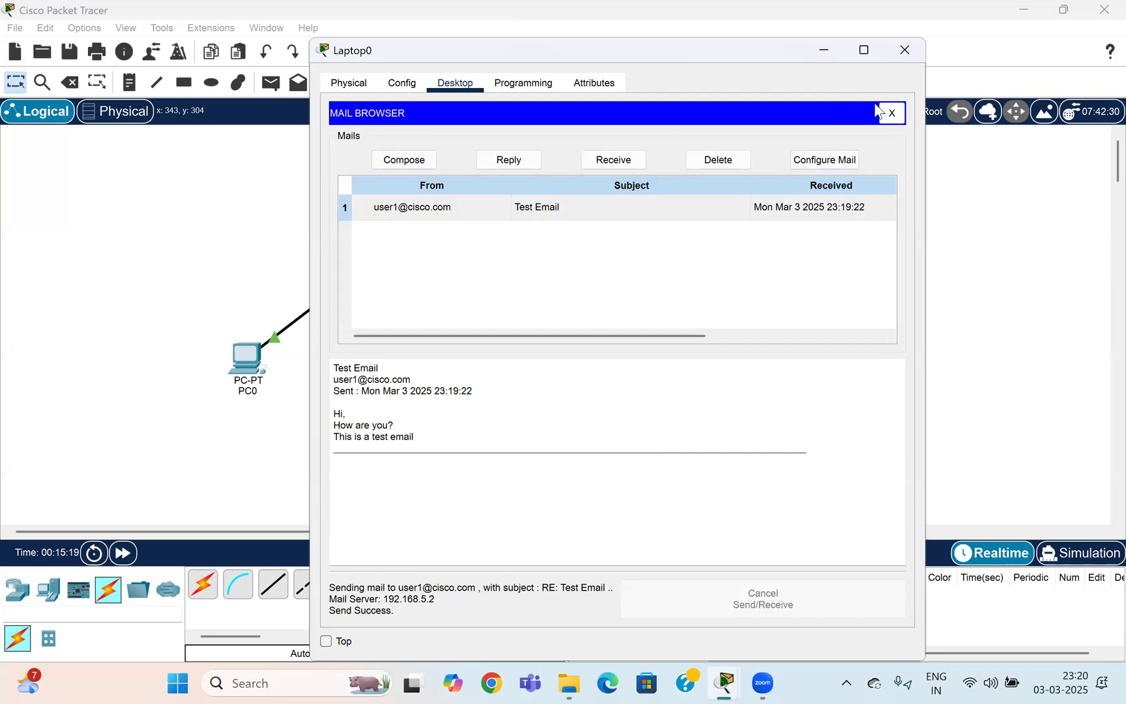
pyautogui.click(893, 120)
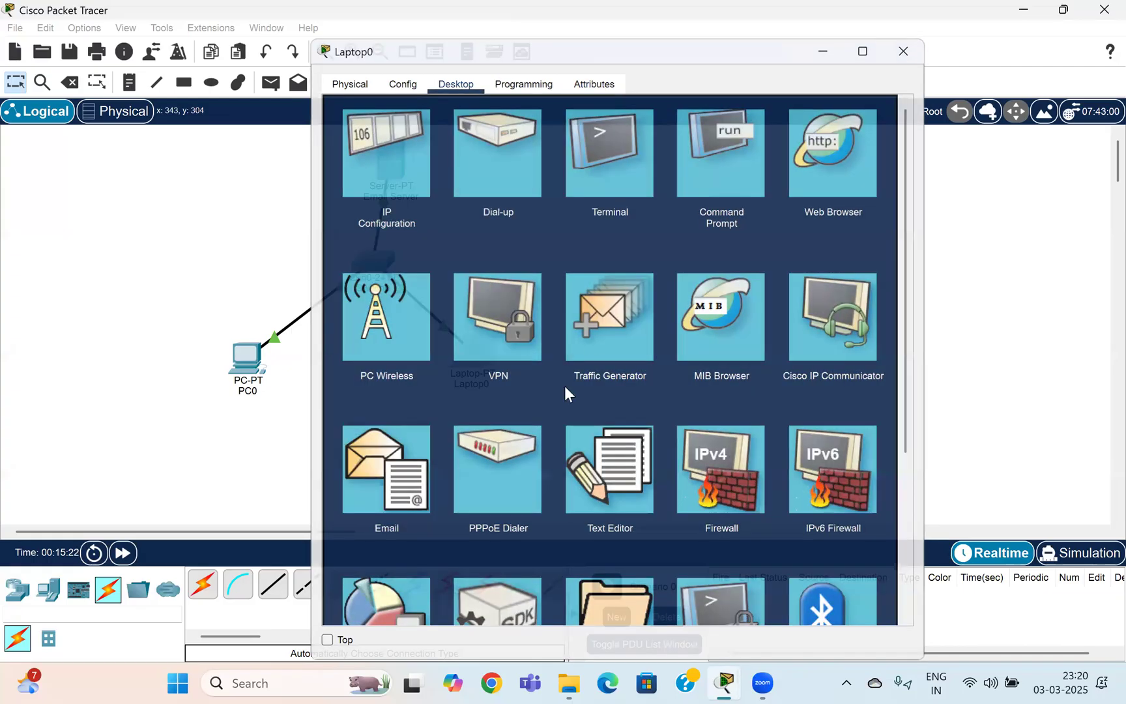
pyautogui.click(271, 361)
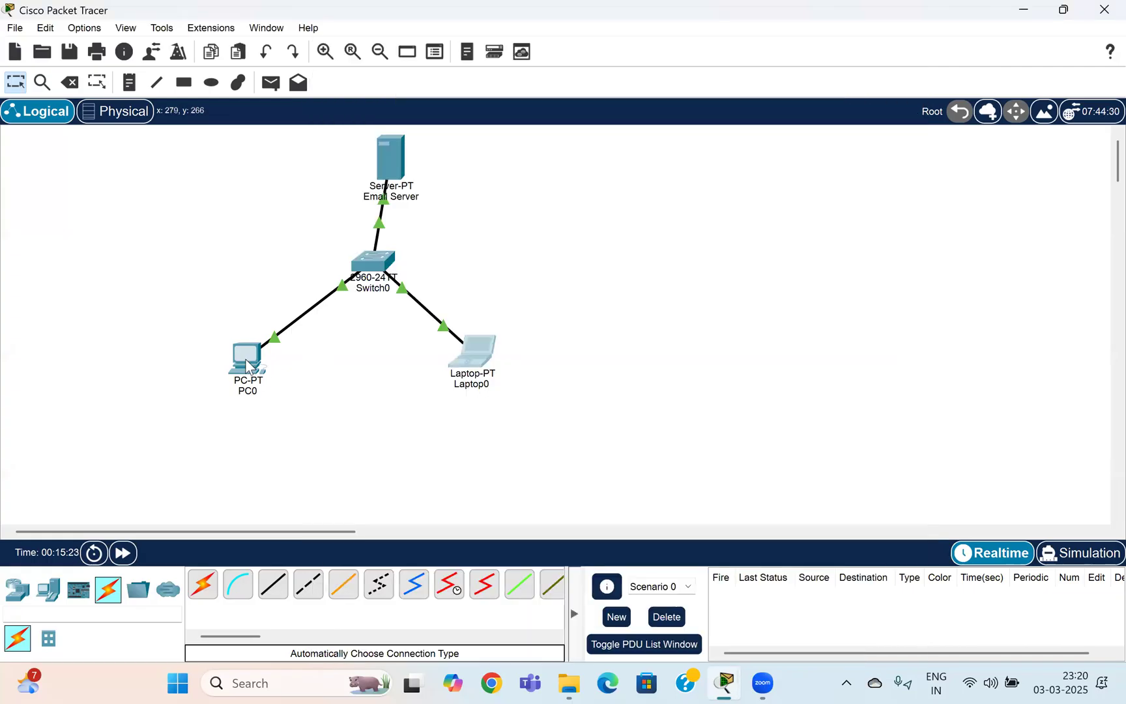
# Fetch mail on PC0, read the RE: Test Email reply, and close PC0's window.
pyautogui.click(248, 364)
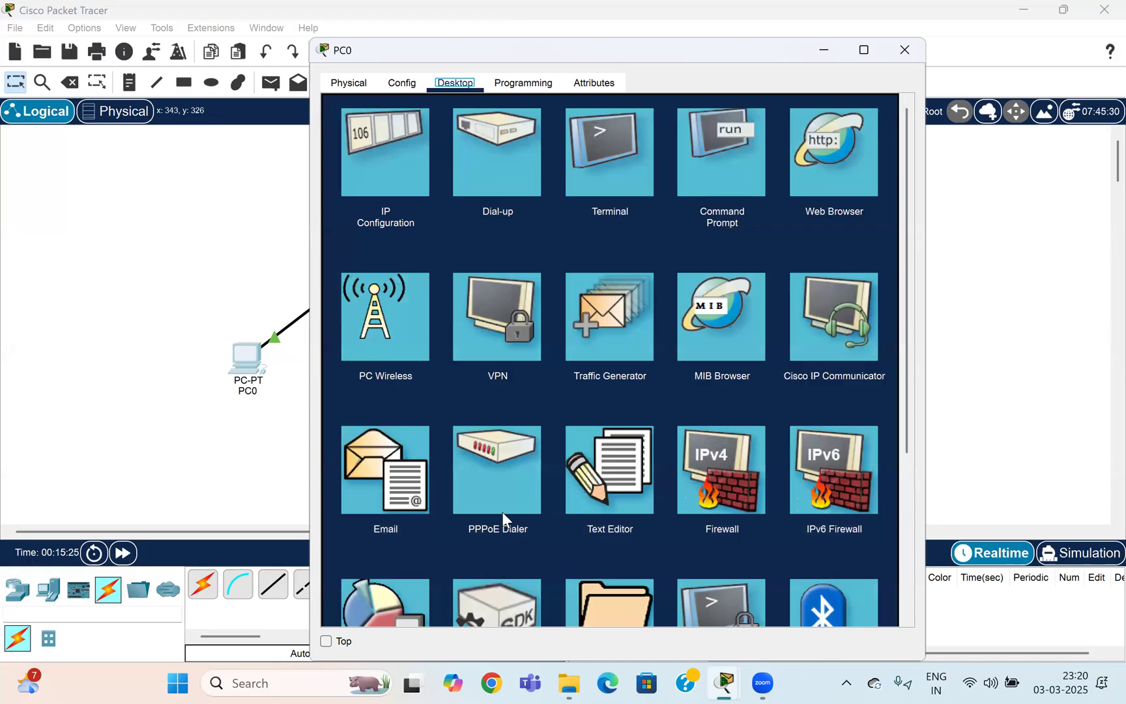
pyautogui.click(373, 488)
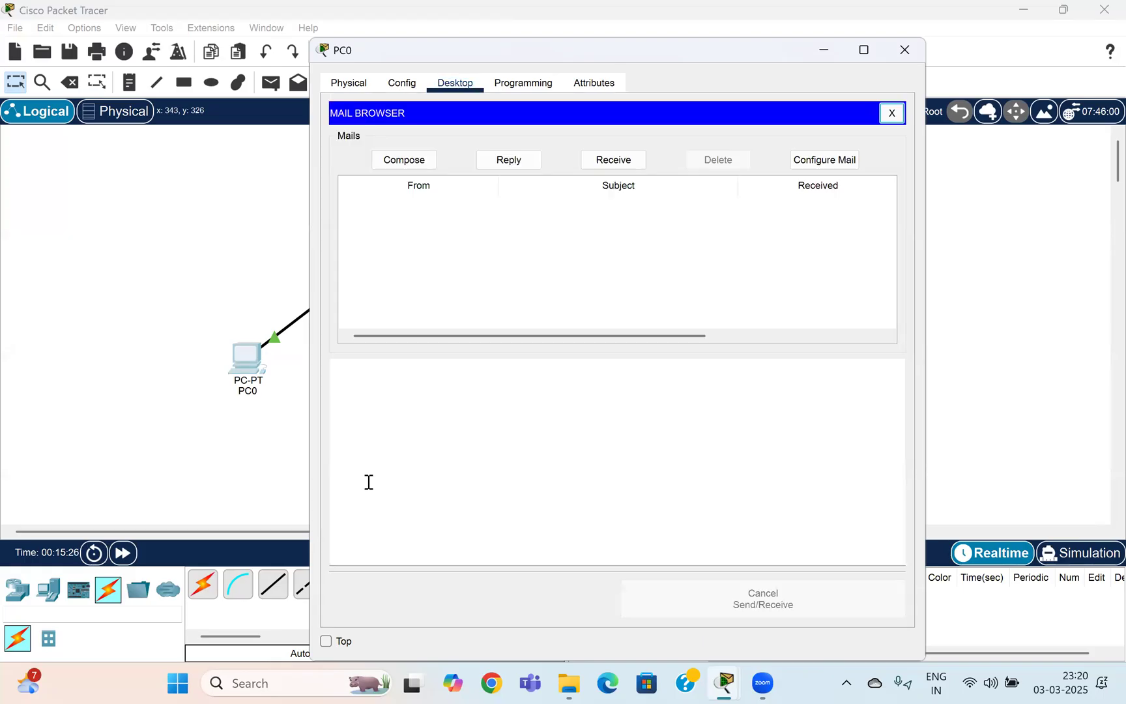
pyautogui.click(628, 170)
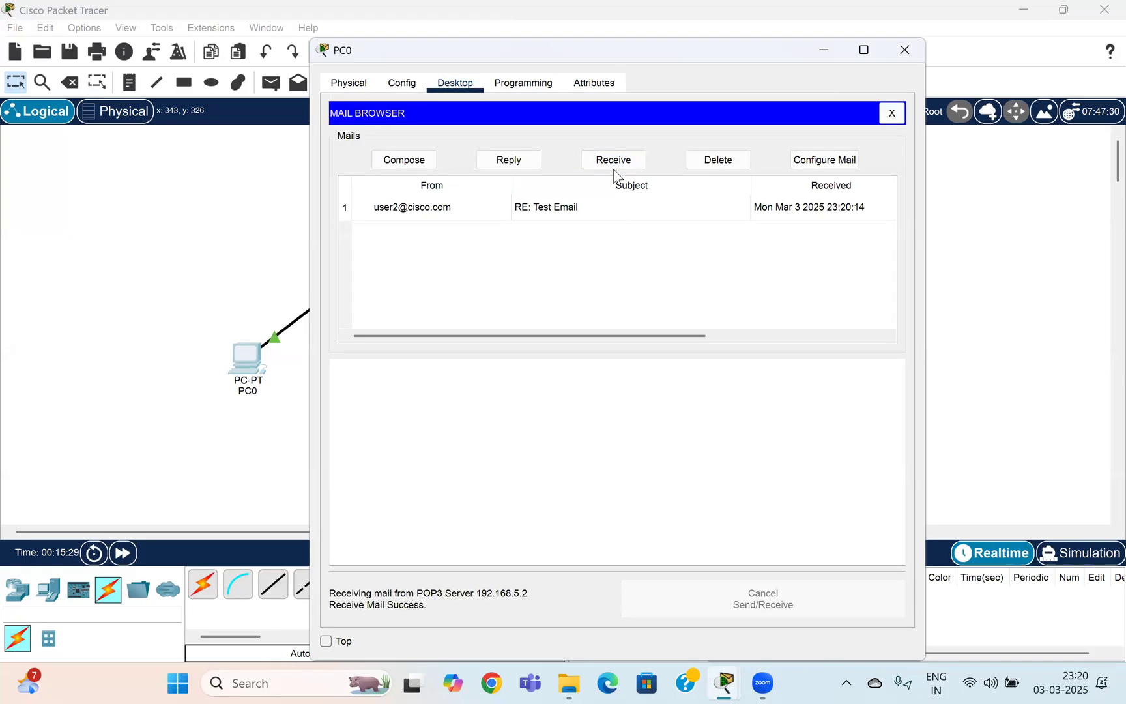
pyautogui.click(425, 208)
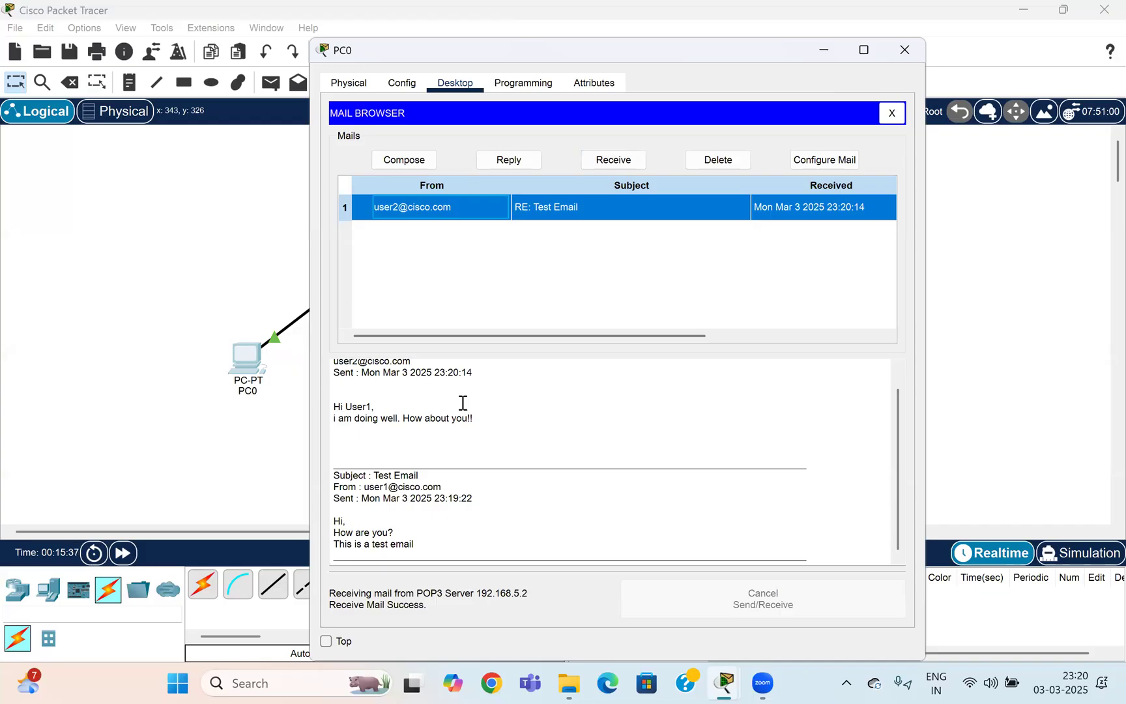
pyautogui.click(904, 58)
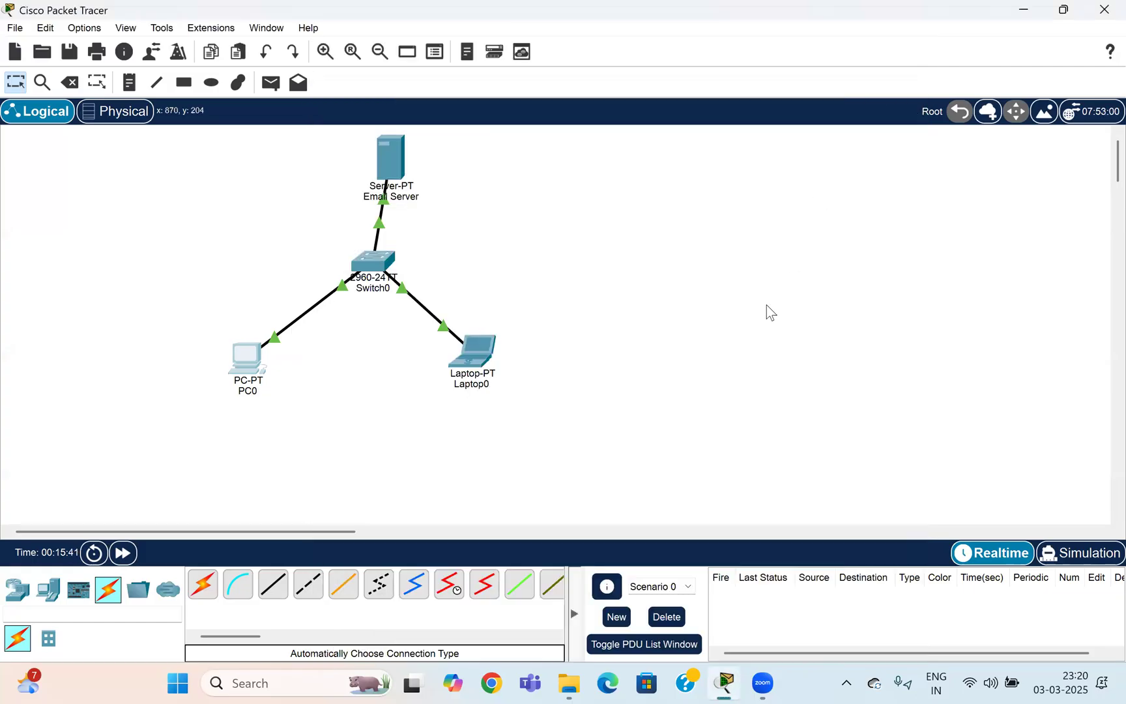